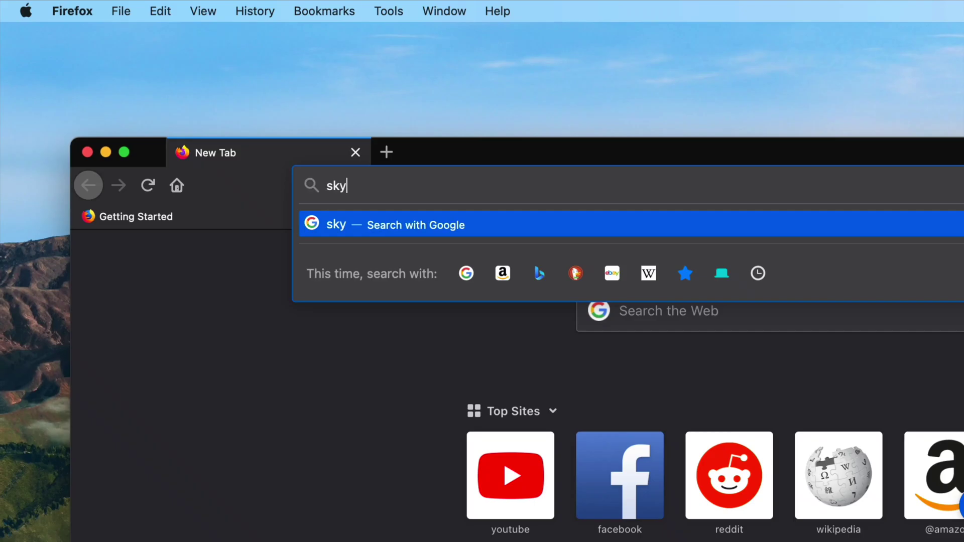
Step: Copy skycoin into Applications and scroll to the Skywallet Daemon downloads
text(coin.com/dow)
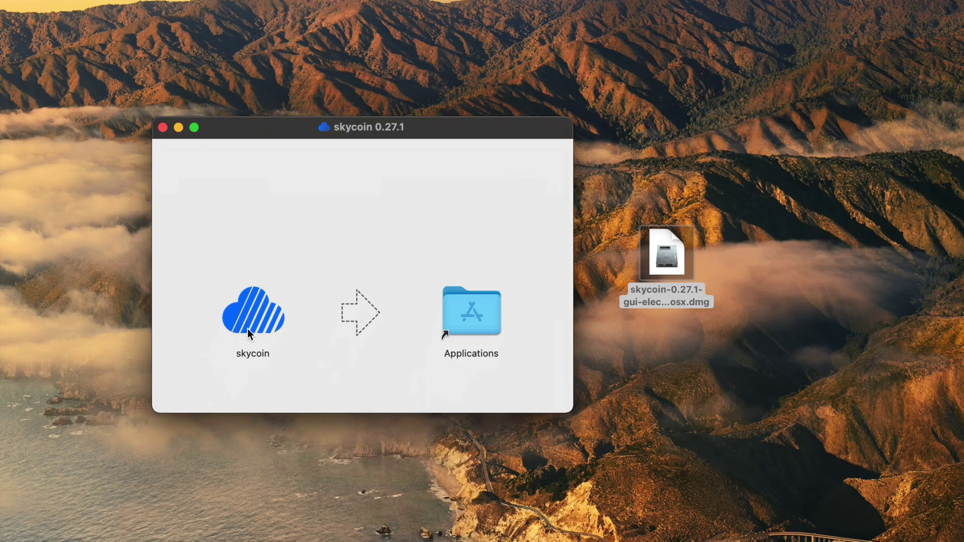
drag(248, 313, 472, 310)
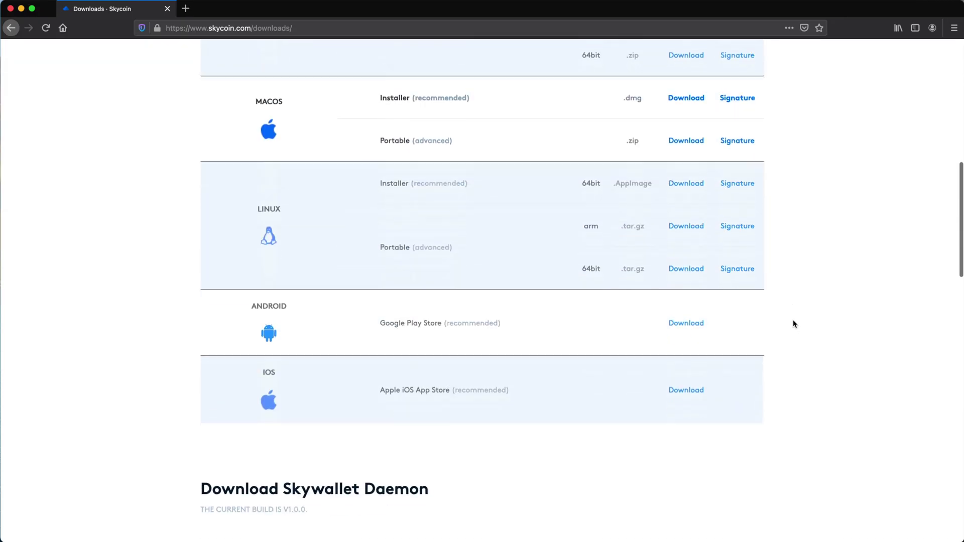
scroll(820, 323, down, 5)
scroll(821, 322, down, 5)
scroll(820, 323, down, 3)
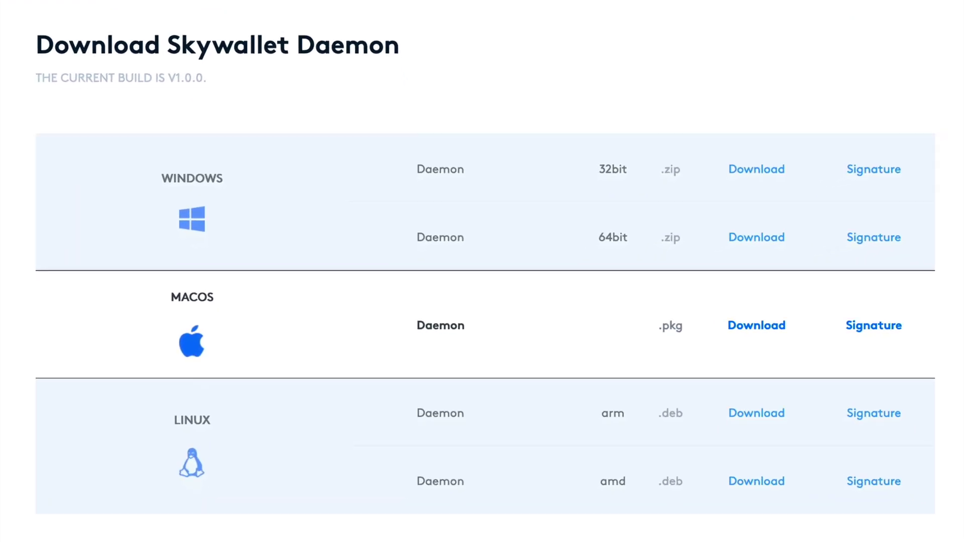
Step: Download the macOS Skywallet Daemon .pkg and open it
click(759, 326)
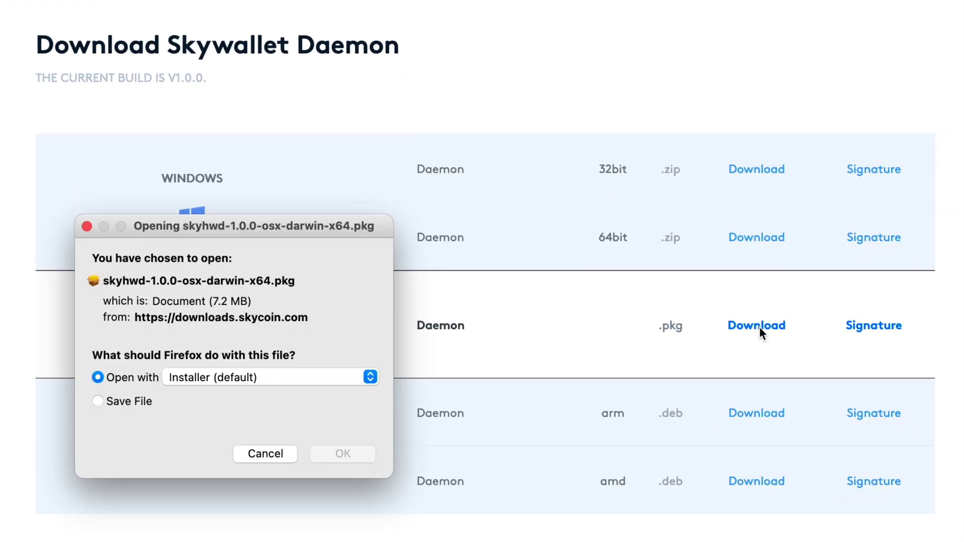
click(348, 452)
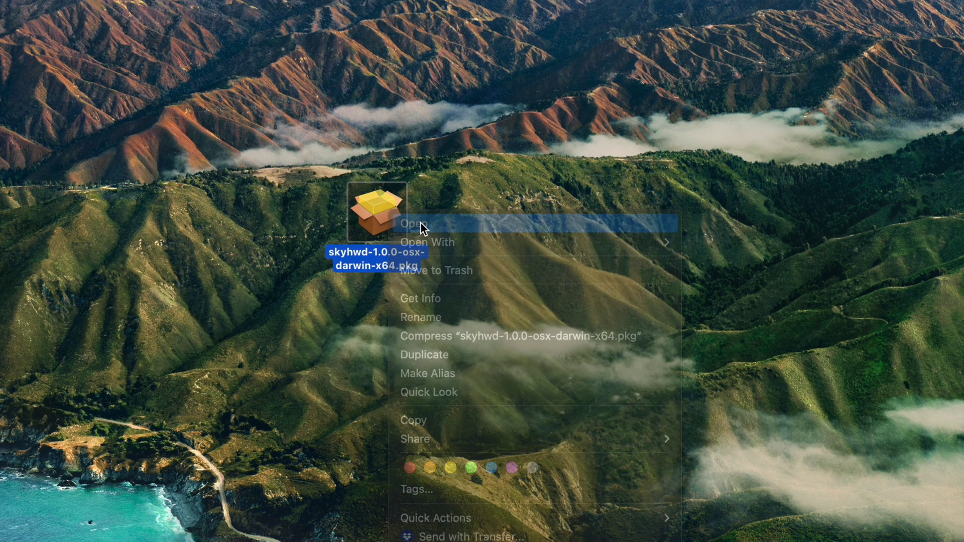
click(420, 222)
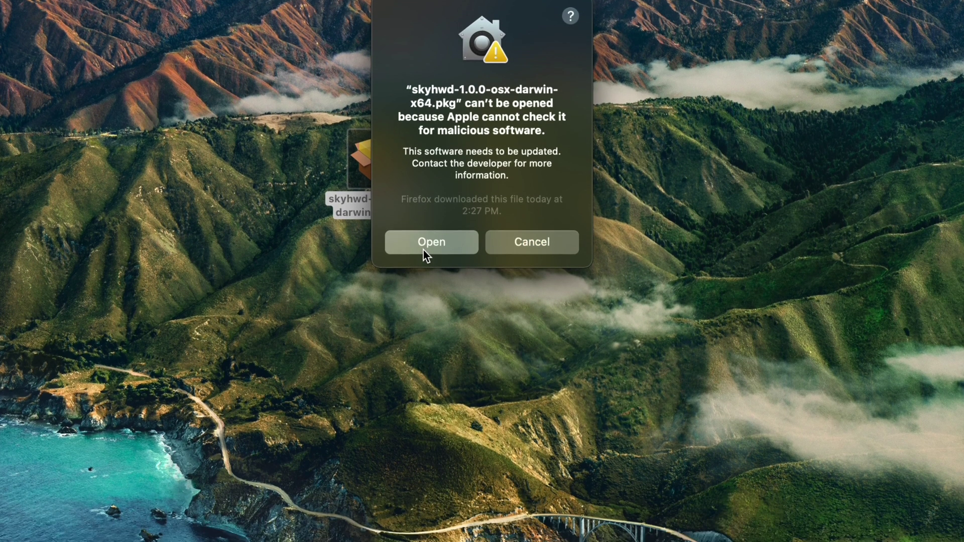
Step: Install the skyhwd-1.0.0 daemon package past the security warning, authorizing with the admin password
click(425, 300)
click(710, 432)
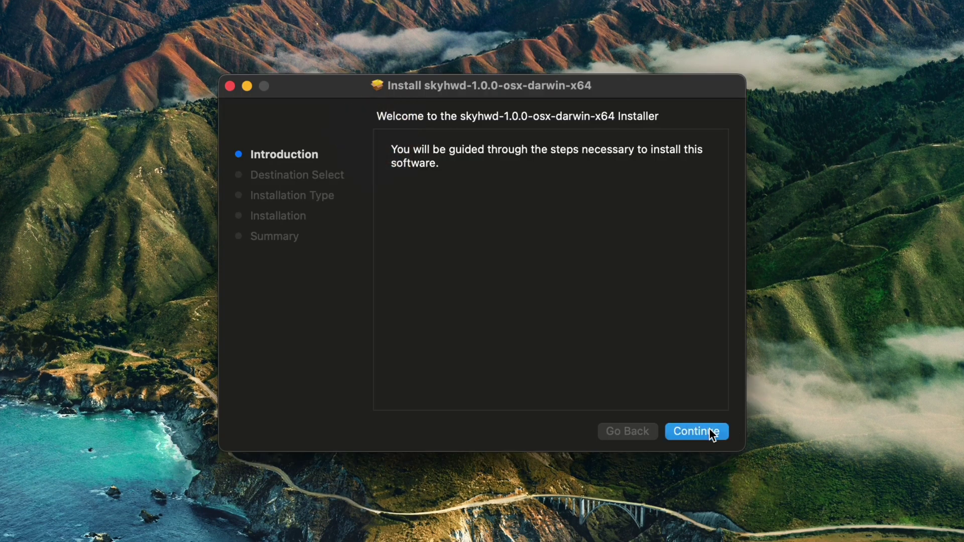
click(710, 432)
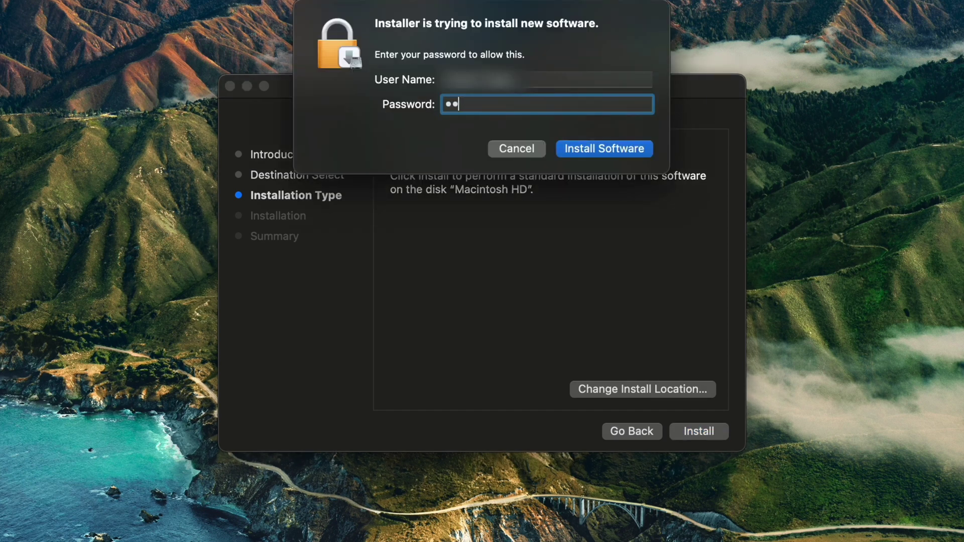
key(Return)
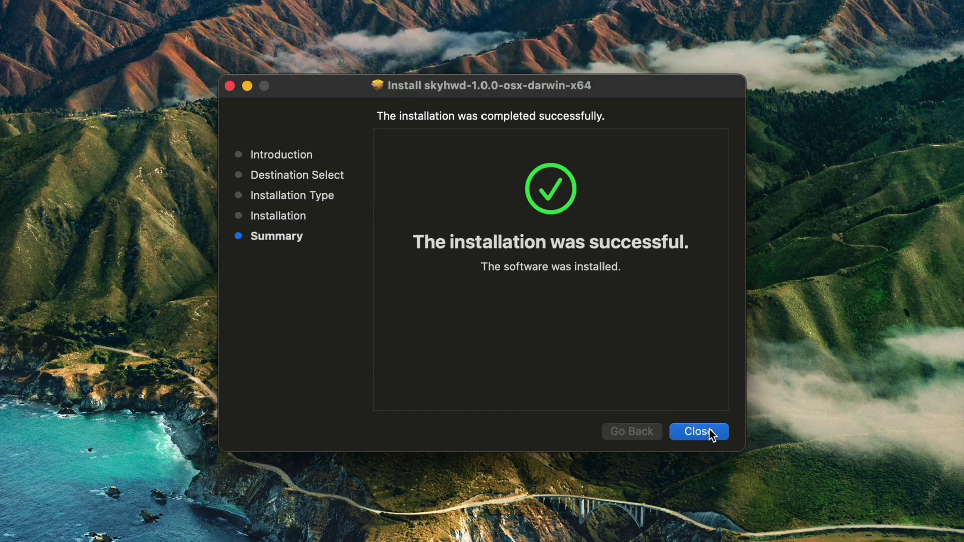
Step: Load skycoin.com/skywallet, scroll to its downloads, and launch the skycoin wallet from the Dock
text(skycoin.com/skywallet)
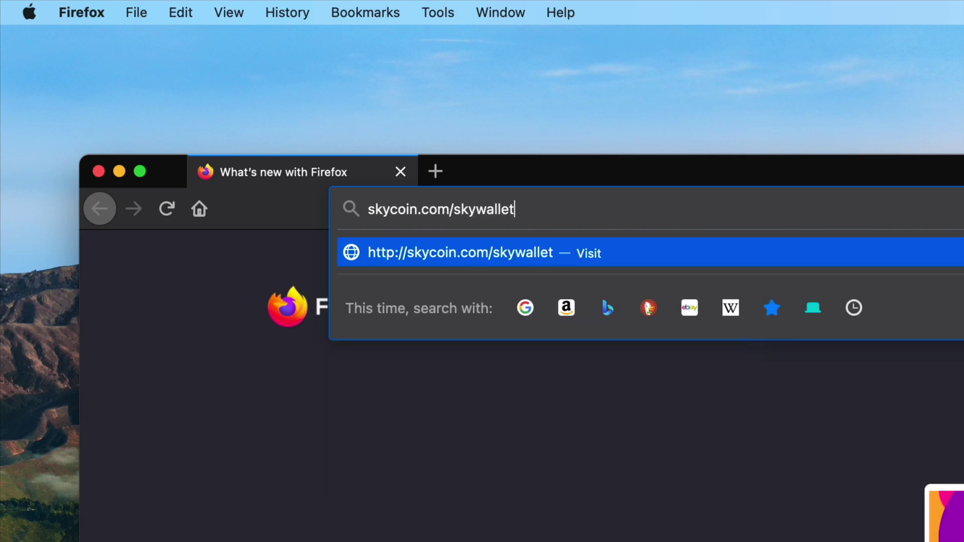
key(Return)
scroll(800, 269, down, 3)
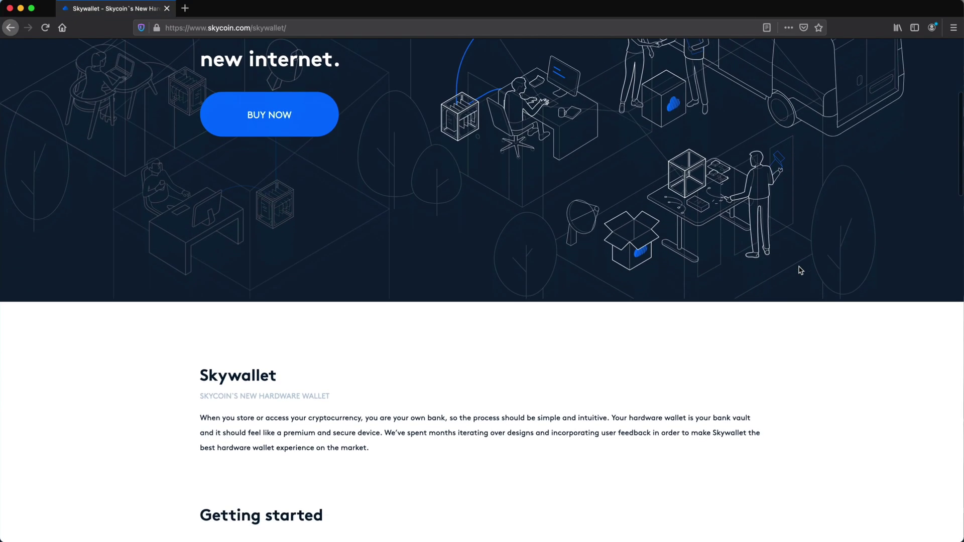
scroll(800, 270, down, 4)
scroll(800, 269, down, 5)
scroll(805, 271, down, 4)
scroll(935, 347, down, 4)
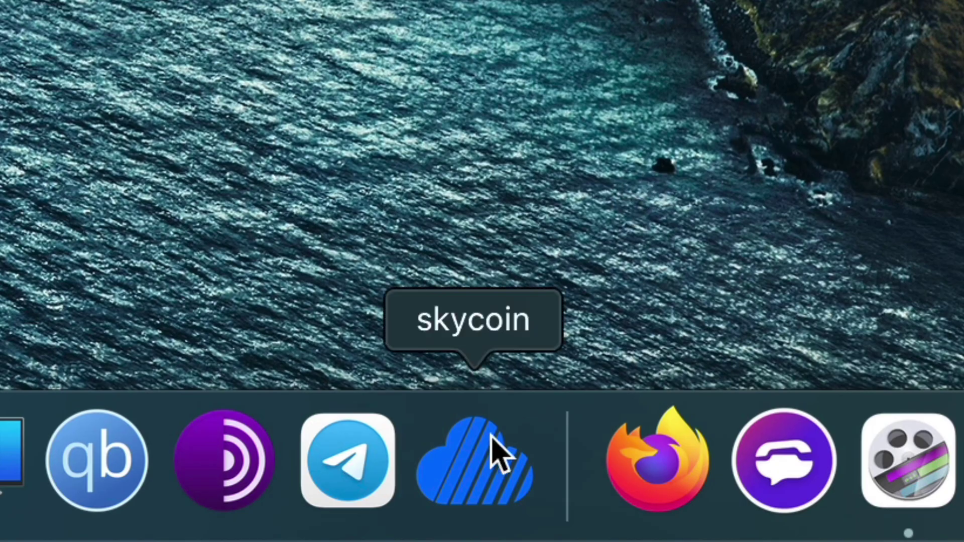
click(487, 458)
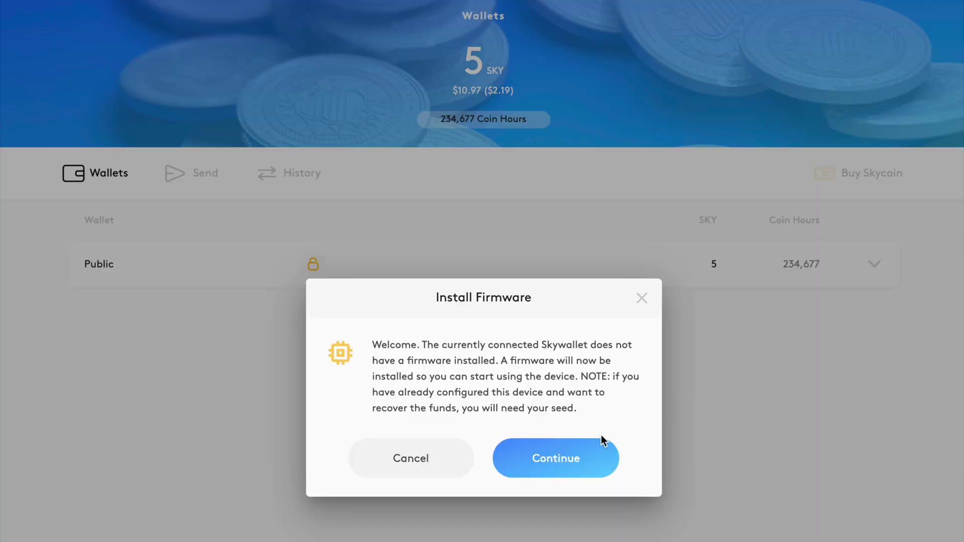
Step: Start installing firmware on the connected Skywallet
click(571, 471)
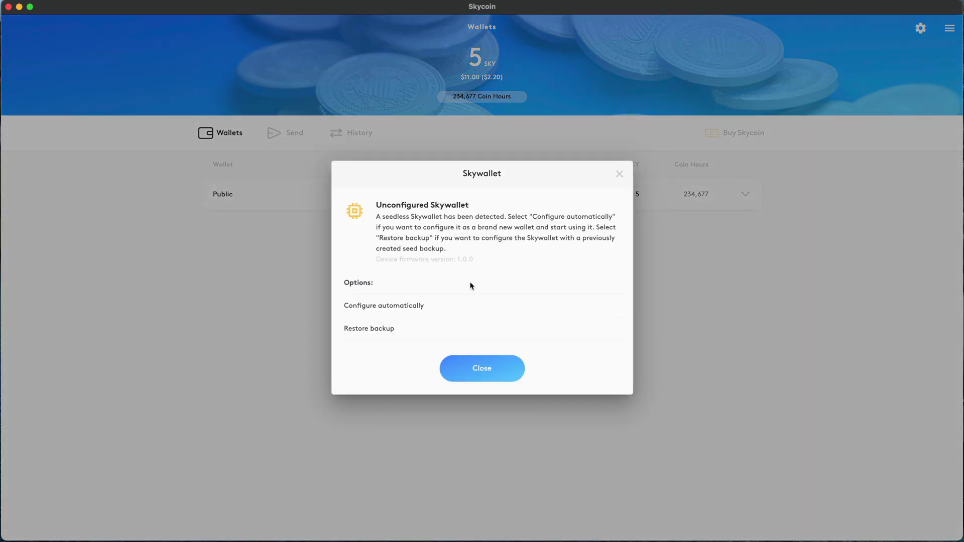
Step: Configure the Skywallet automatically as a new wallet with a 12-word seed
click(403, 312)
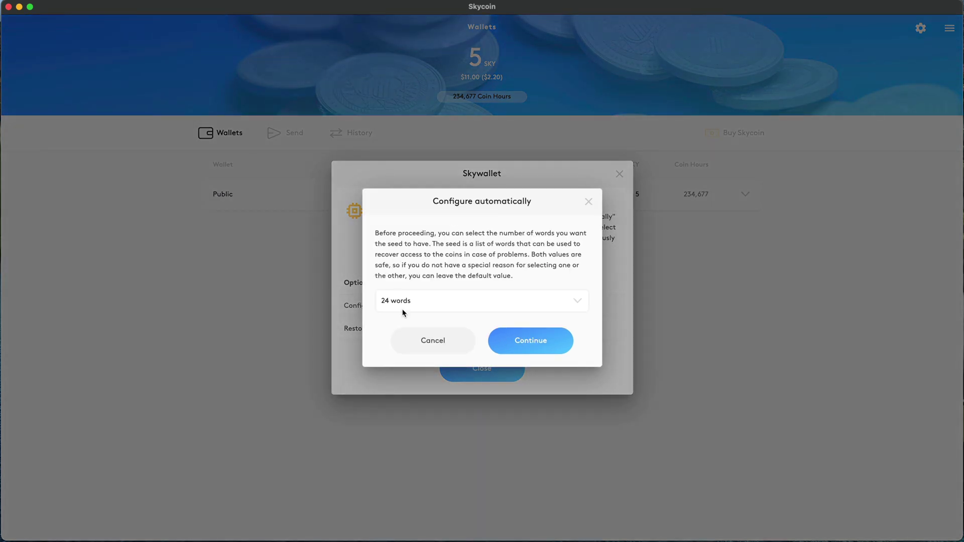
click(574, 302)
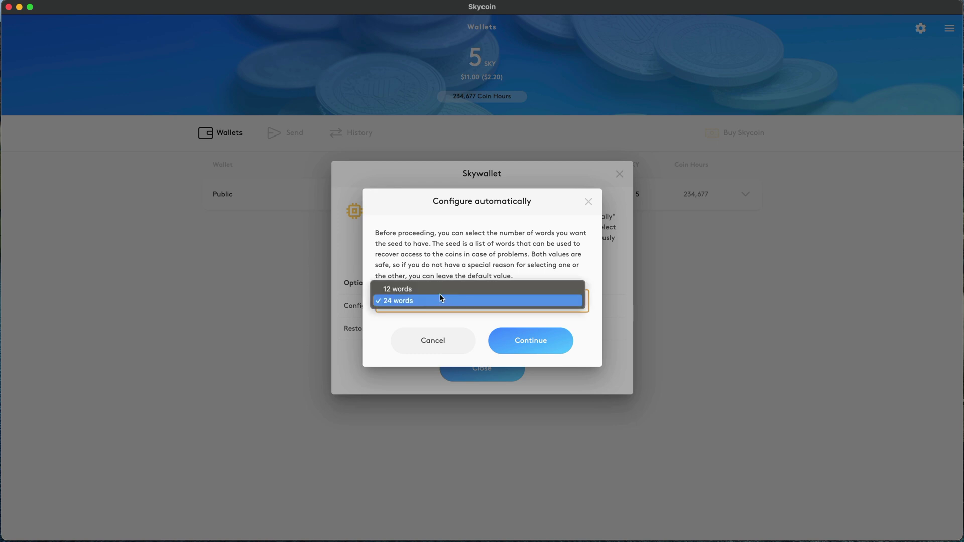
click(407, 290)
click(553, 346)
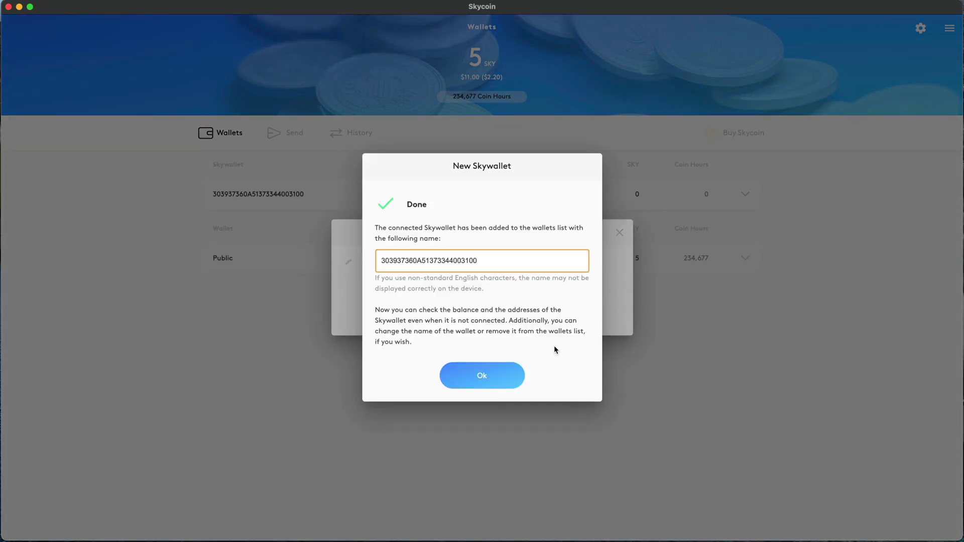
Step: Rename the Skywallet wallet to Ione Skye and approve the change on the device
double_click(478, 259)
text(Ione Skye)
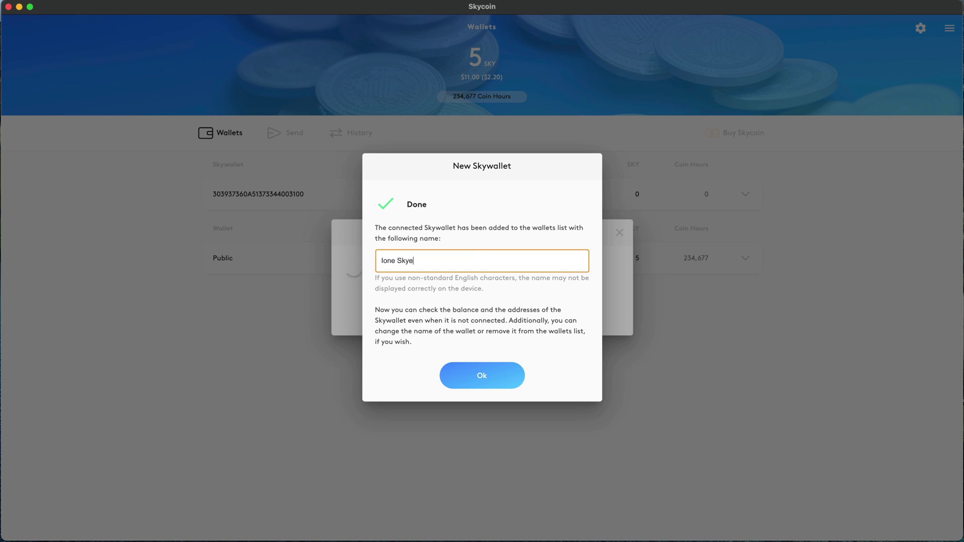
click(496, 380)
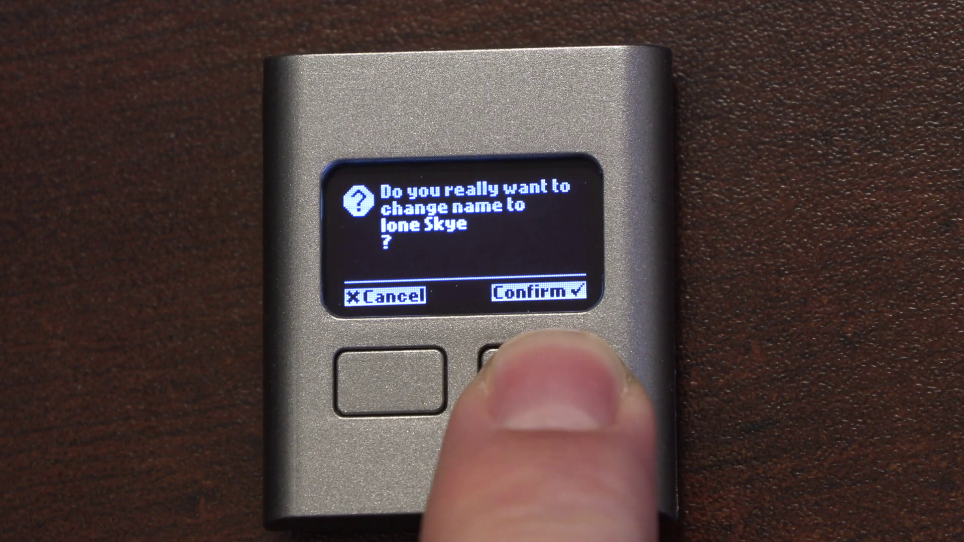
click(531, 360)
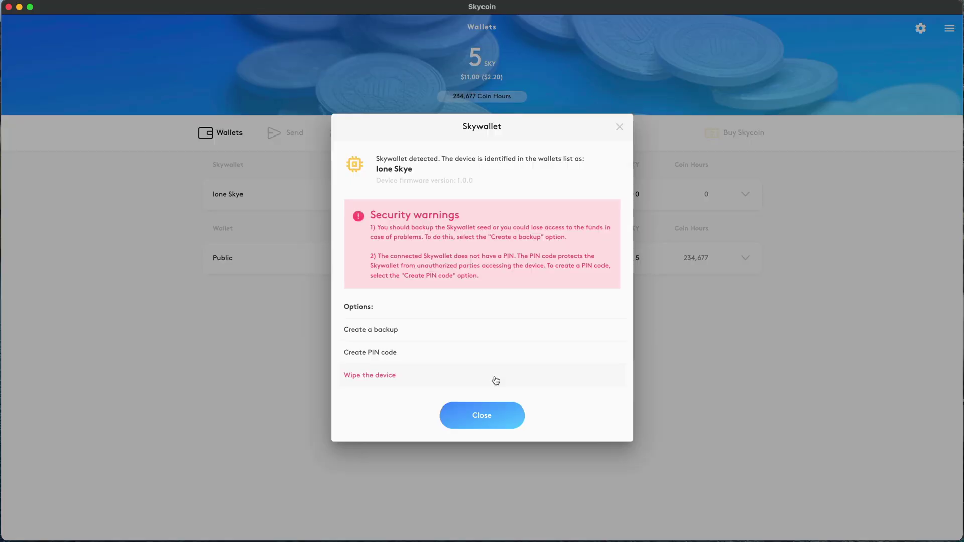
Step: Enter a new seven-digit PIN on the keypad matching the device layout
click(401, 359)
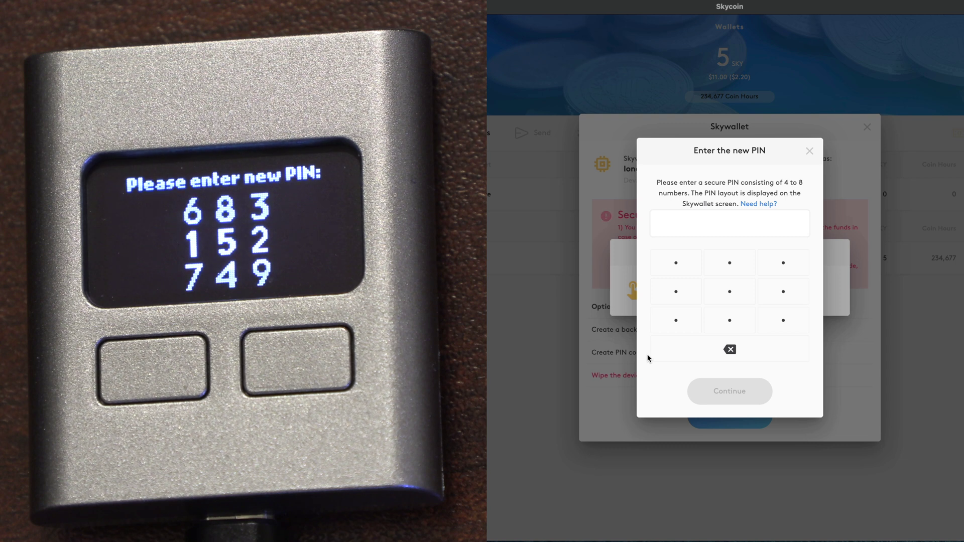
click(735, 297)
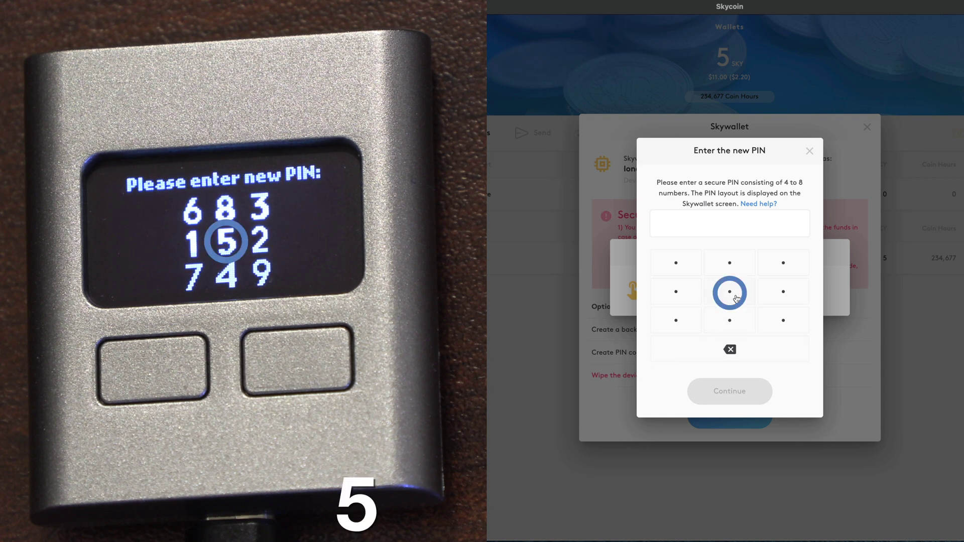
click(683, 296)
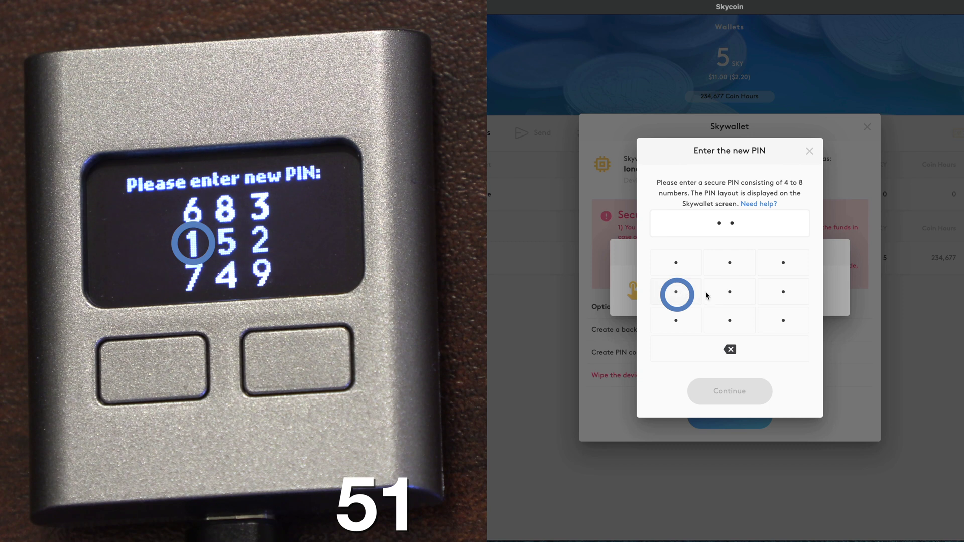
click(792, 292)
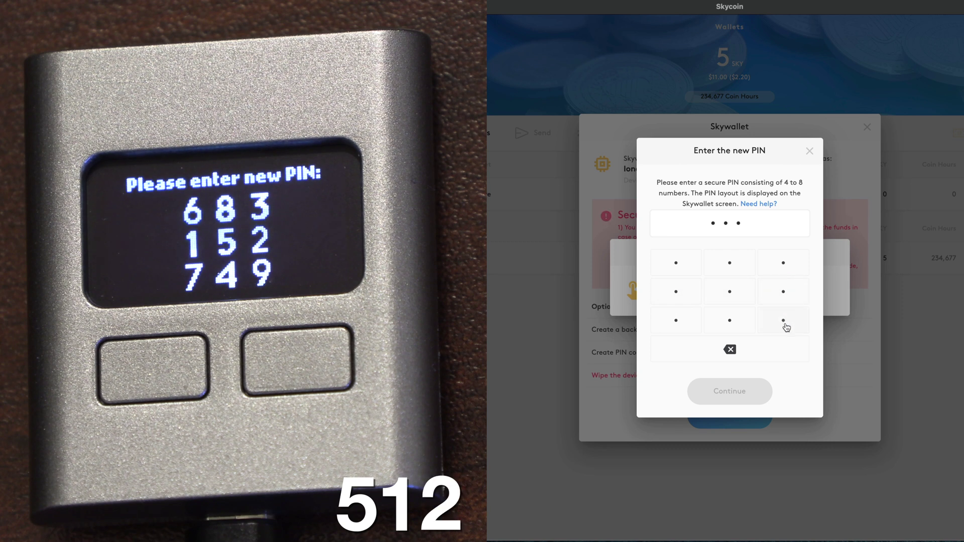
click(786, 325)
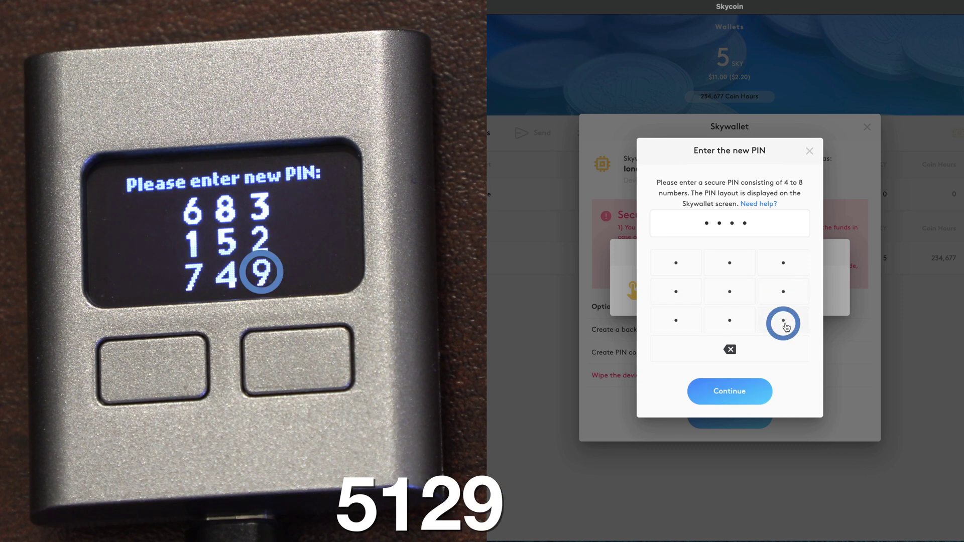
click(684, 326)
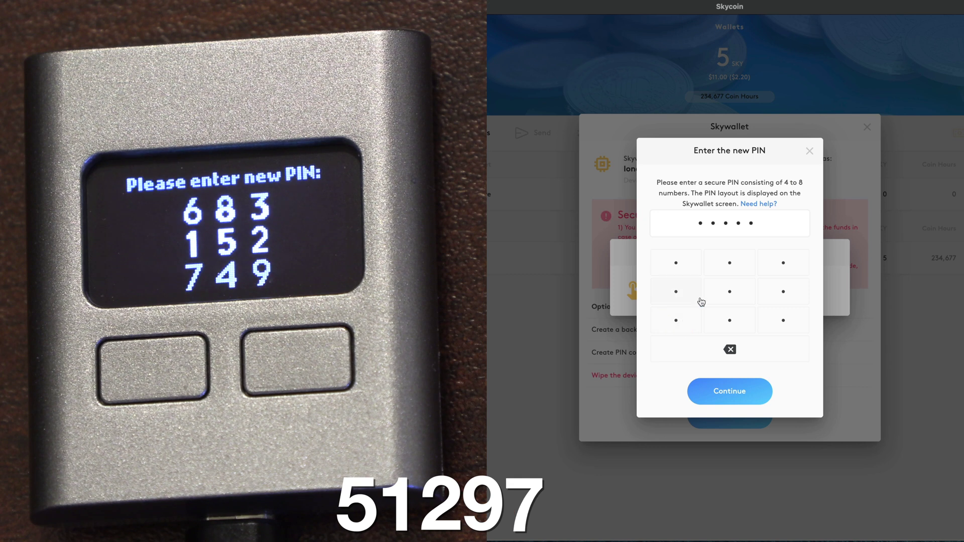
click(730, 271)
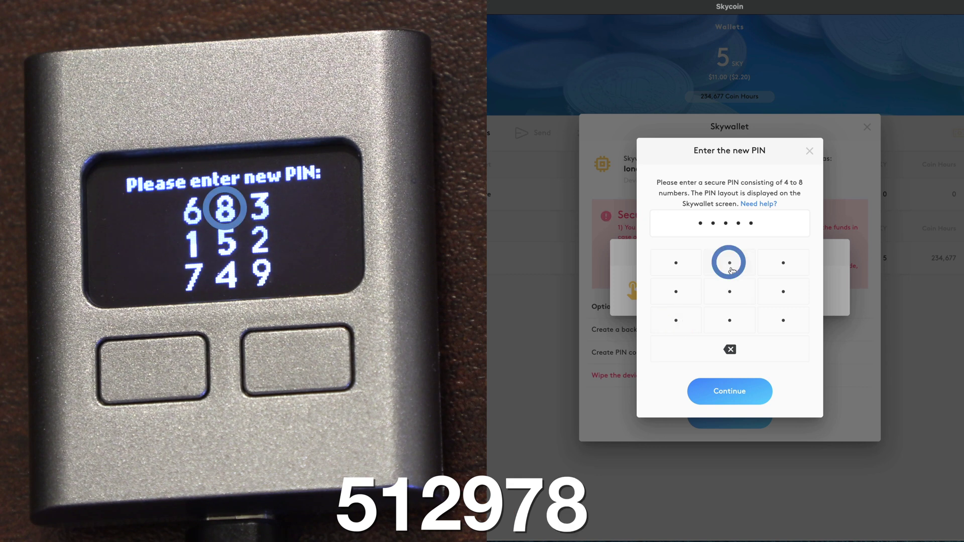
click(682, 270)
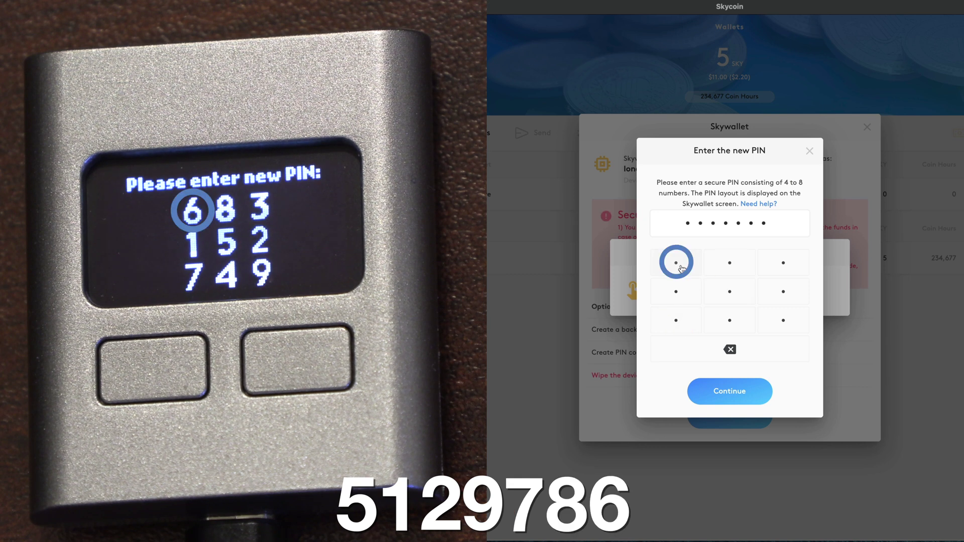
click(749, 392)
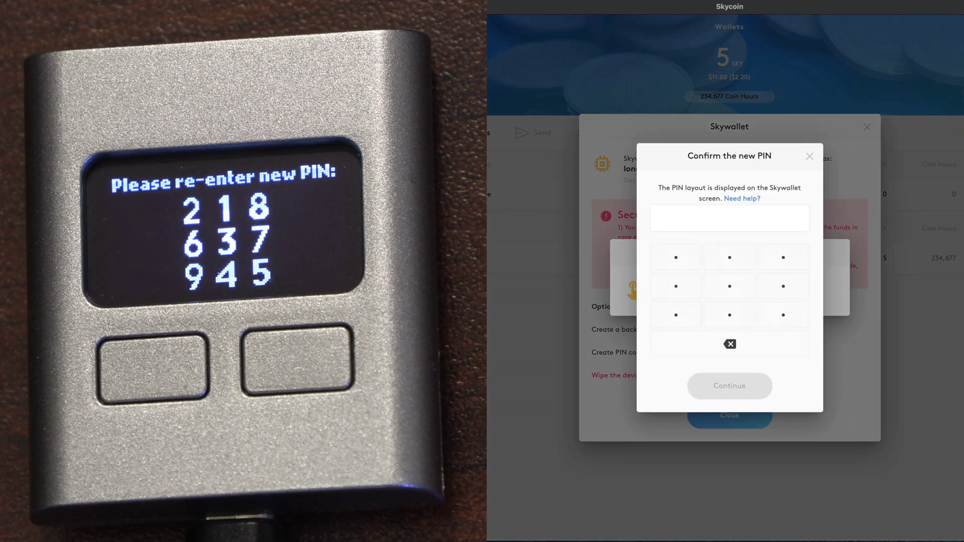
Step: Re-enter the PIN to confirm it and close the success message
click(784, 315)
click(730, 257)
click(676, 258)
click(678, 318)
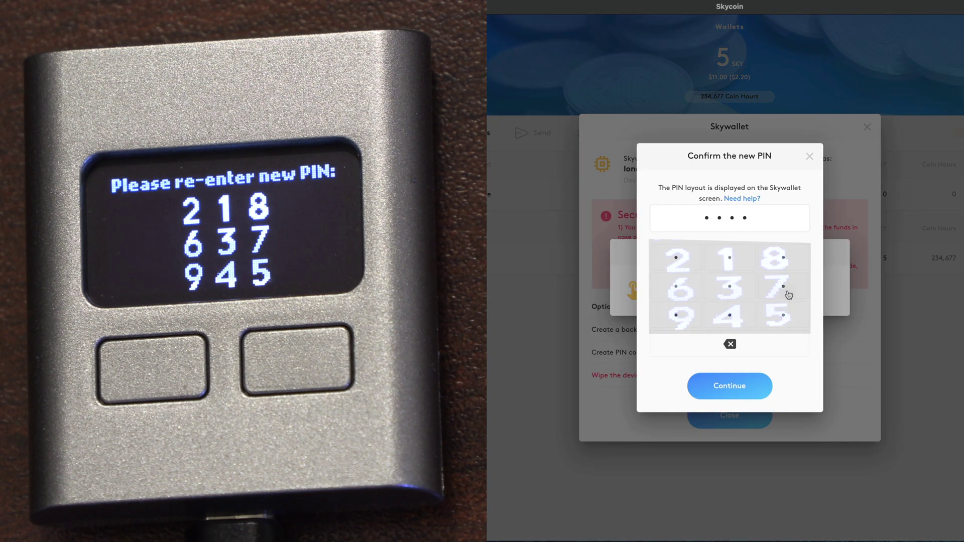
click(784, 315)
click(708, 281)
click(731, 387)
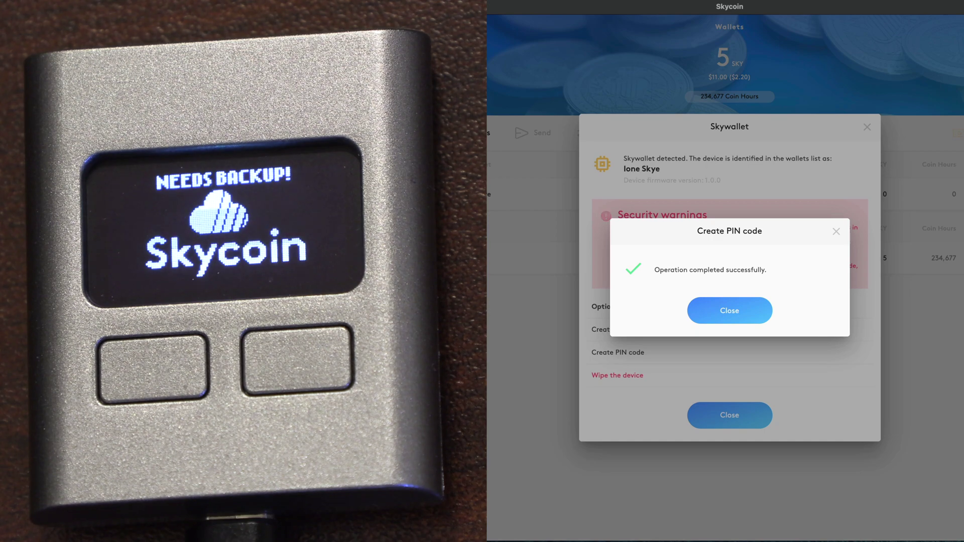
click(754, 321)
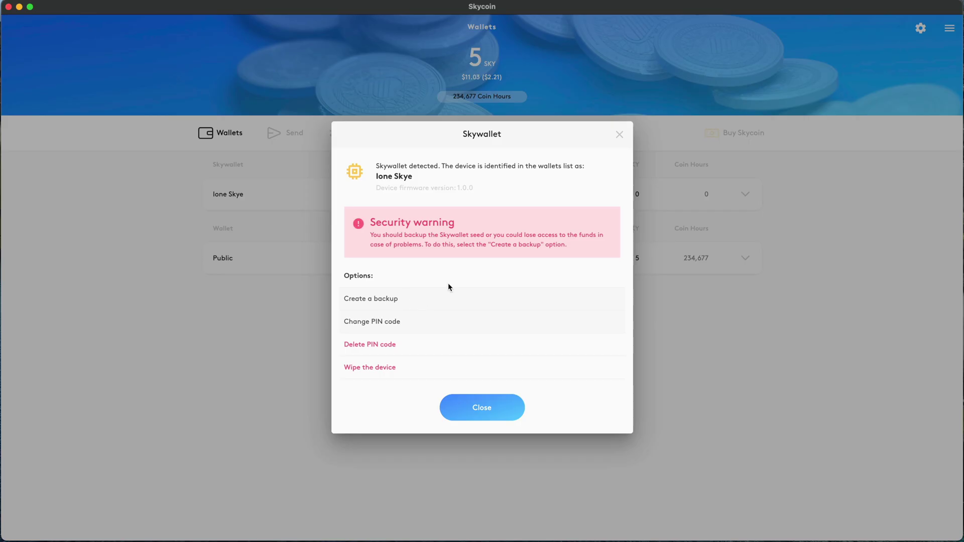
Step: Back up the seed, authorizing with the PIN, and dismiss the success message
click(389, 302)
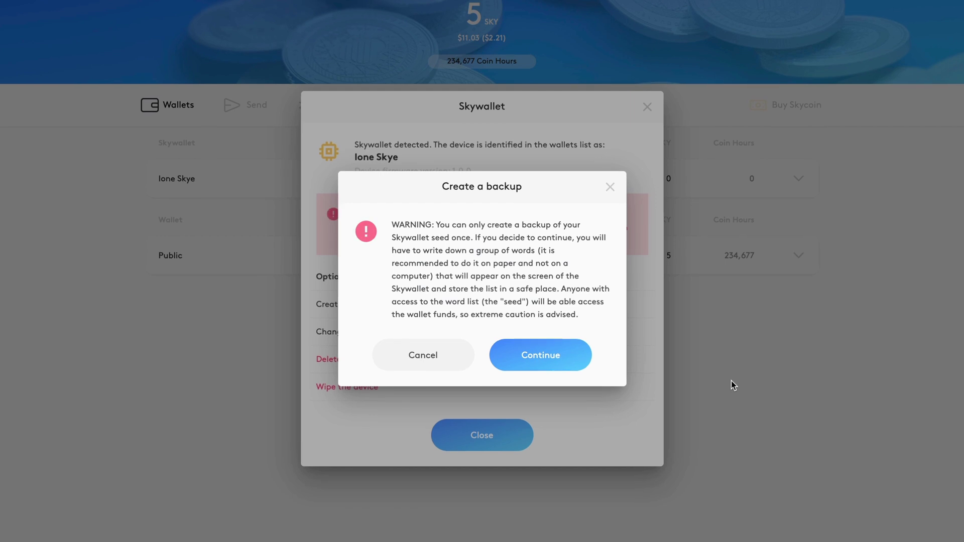
click(567, 367)
click(478, 320)
click(427, 298)
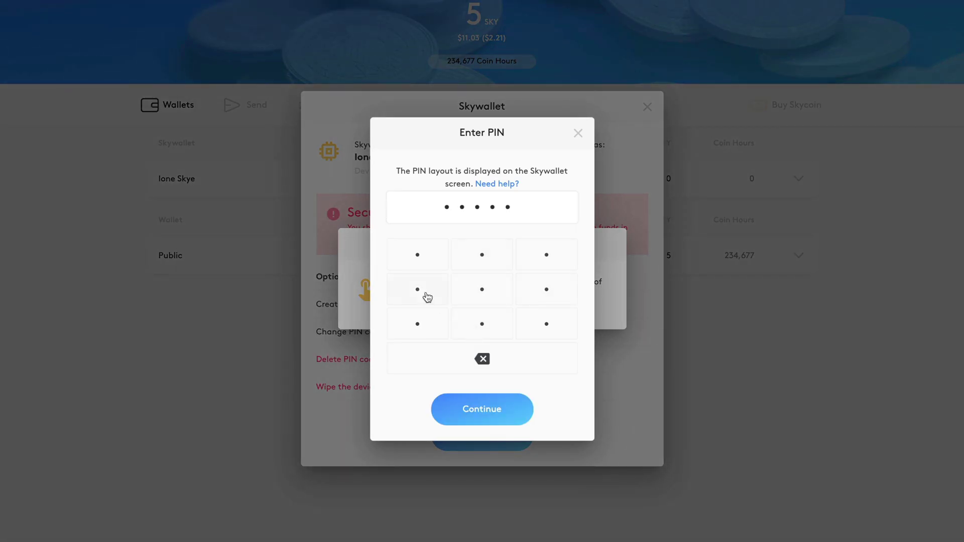
click(489, 418)
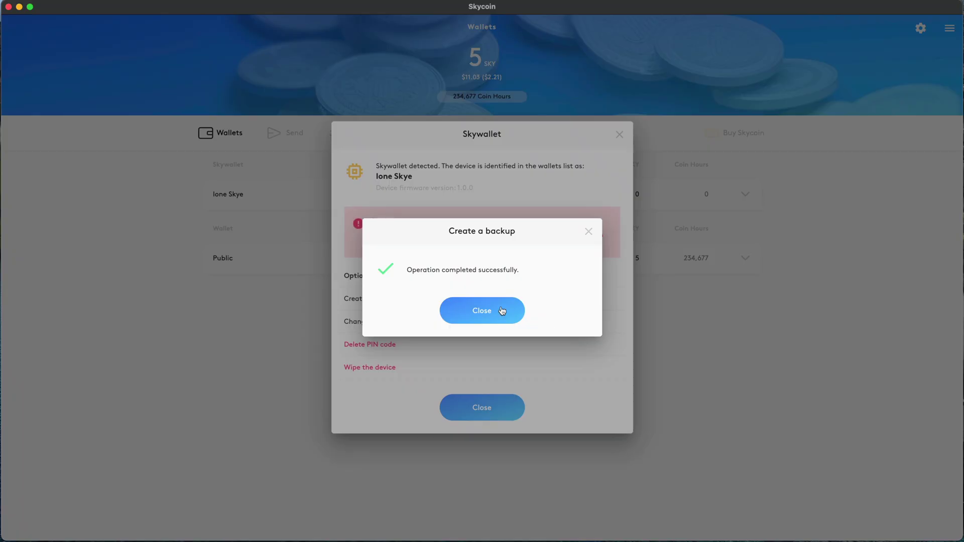
click(502, 311)
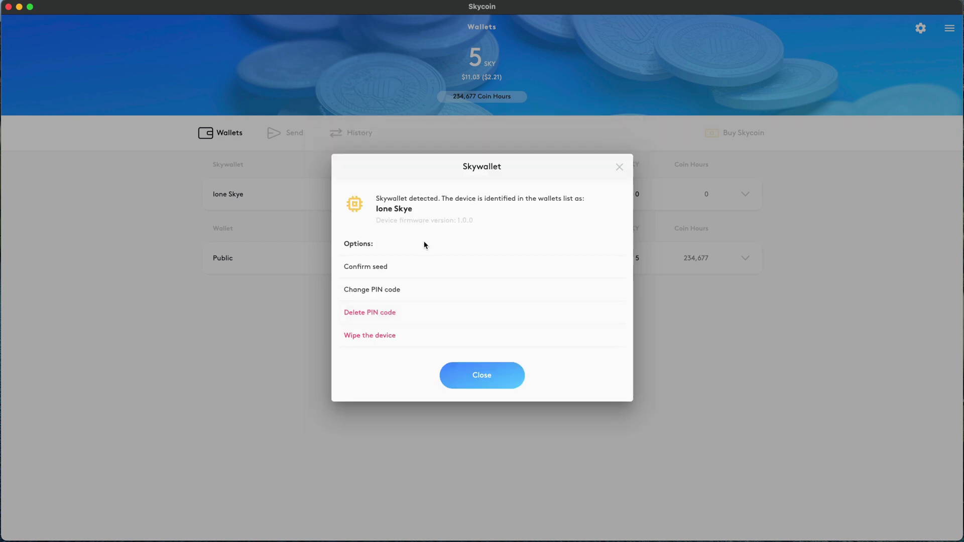
Step: Start a 12-word seed confirmation for the Skywallet
click(399, 271)
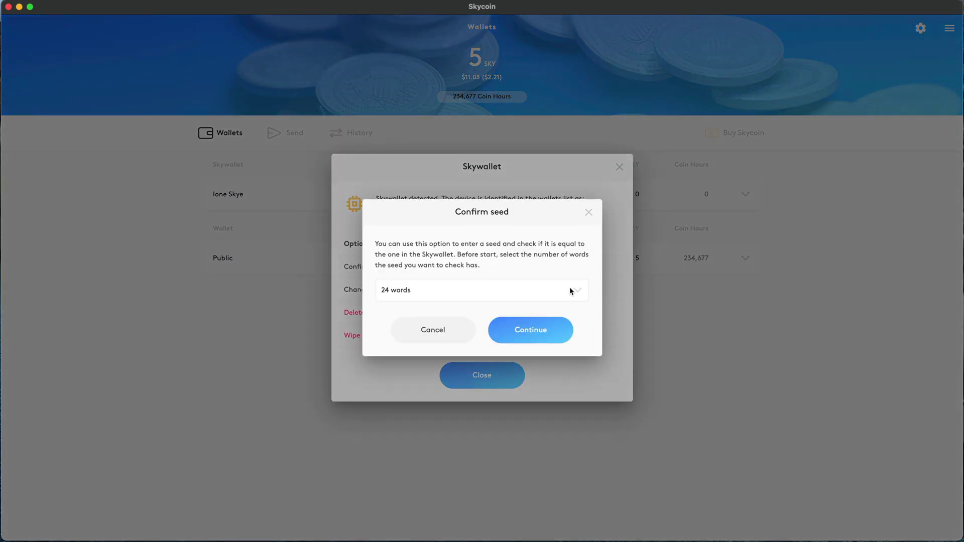
click(569, 287)
click(416, 279)
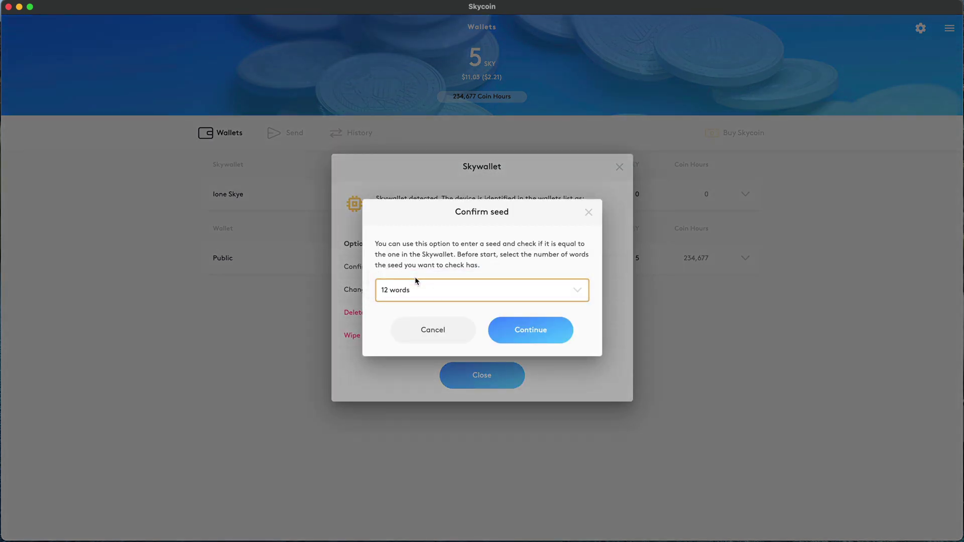
click(533, 335)
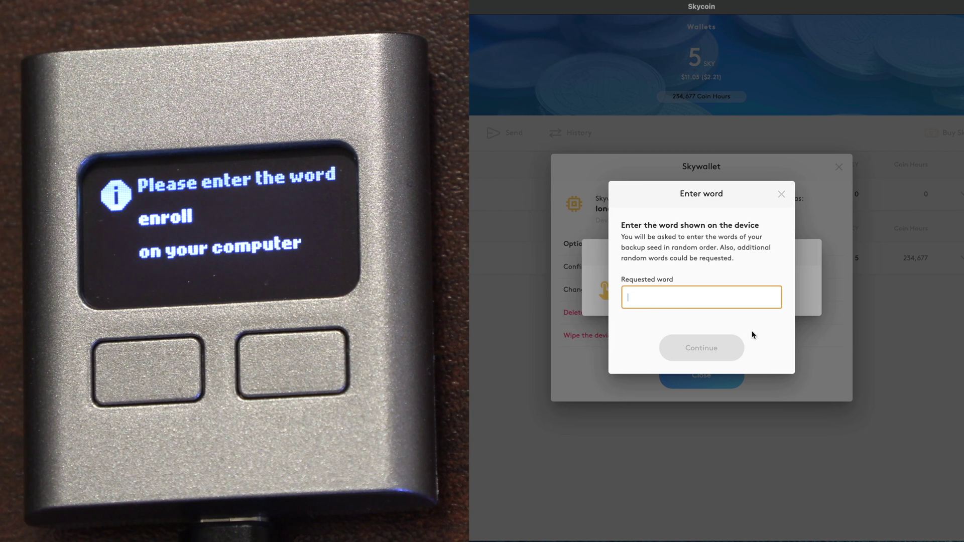
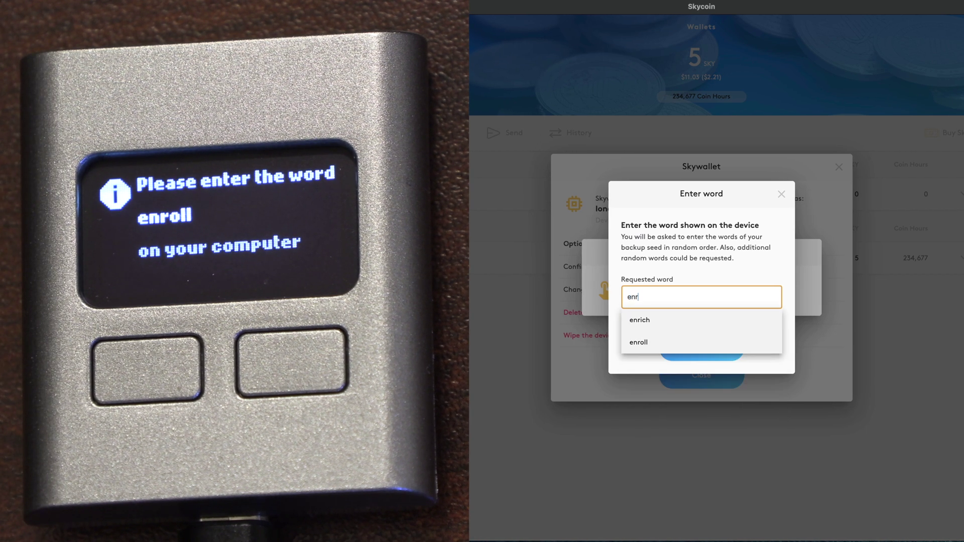
click(710, 335)
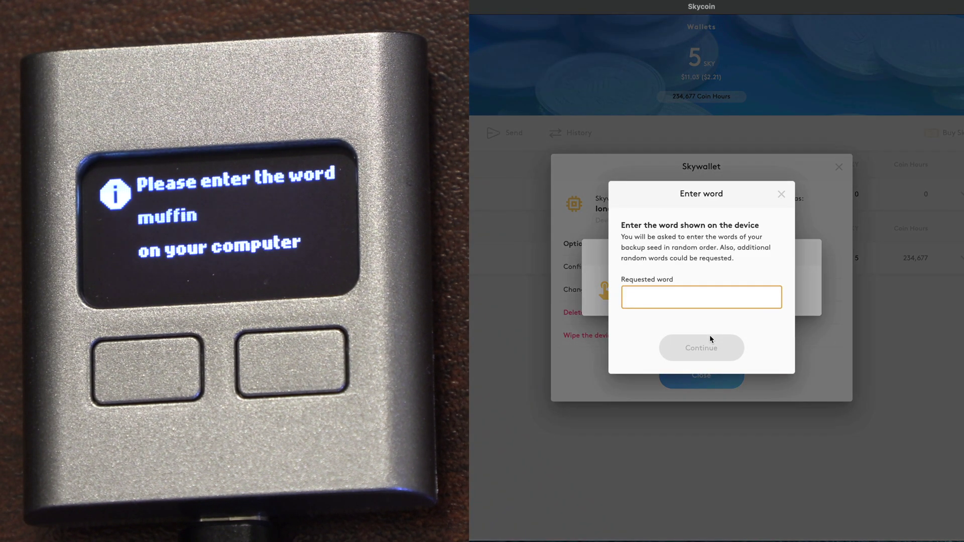
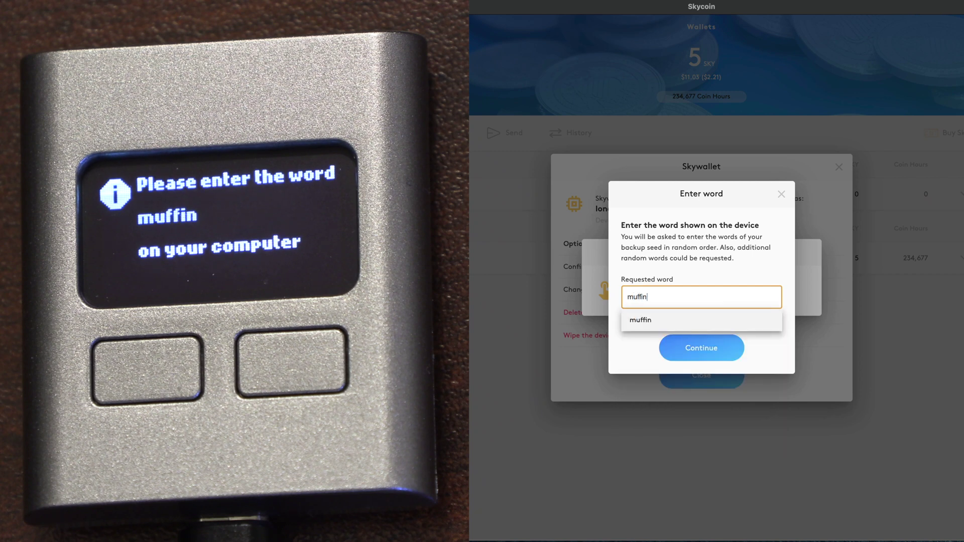
click(695, 347)
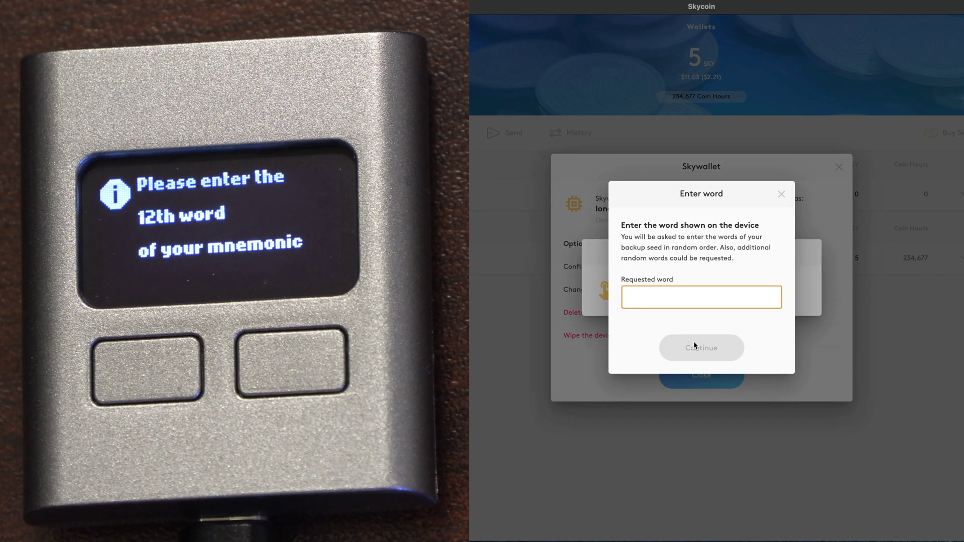
click(648, 327)
key(Return)
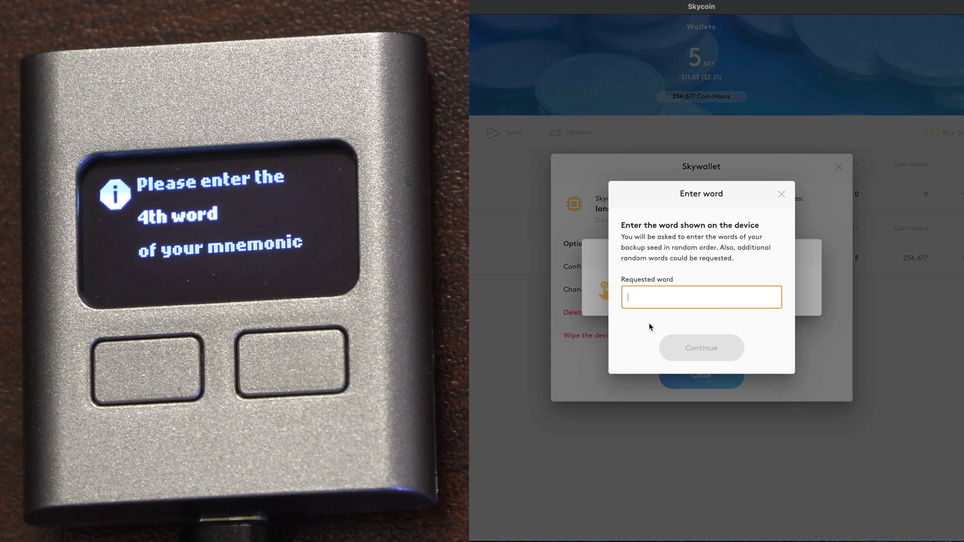
text(prison)
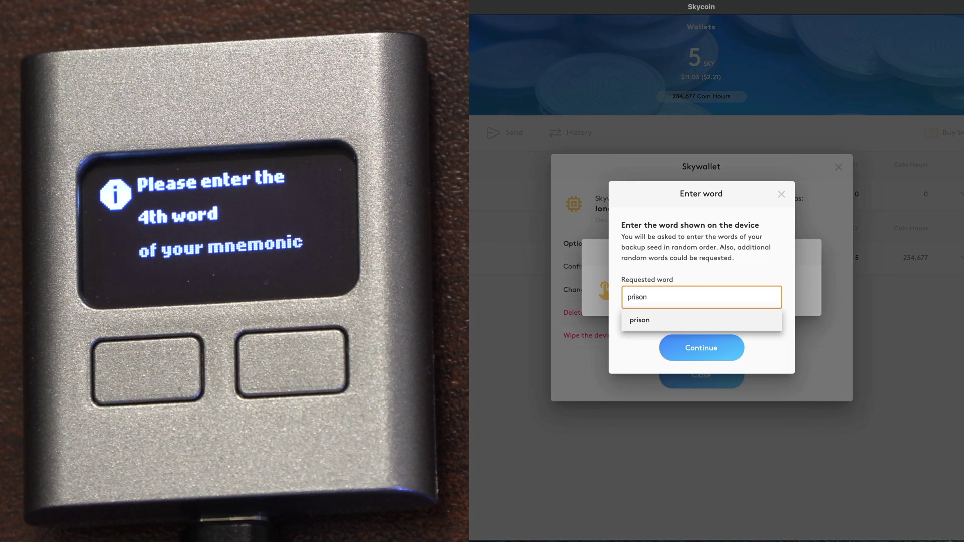
click(689, 348)
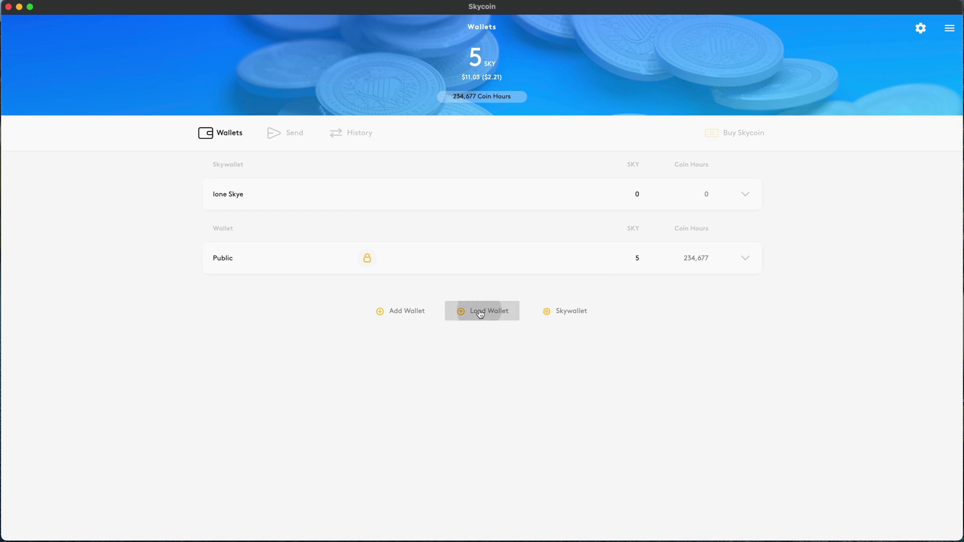
click(480, 314)
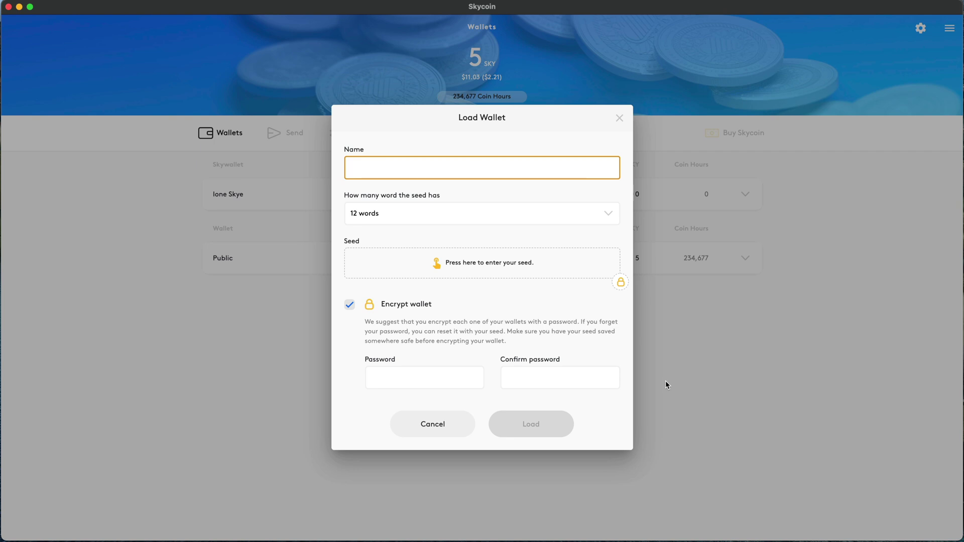
click(502, 267)
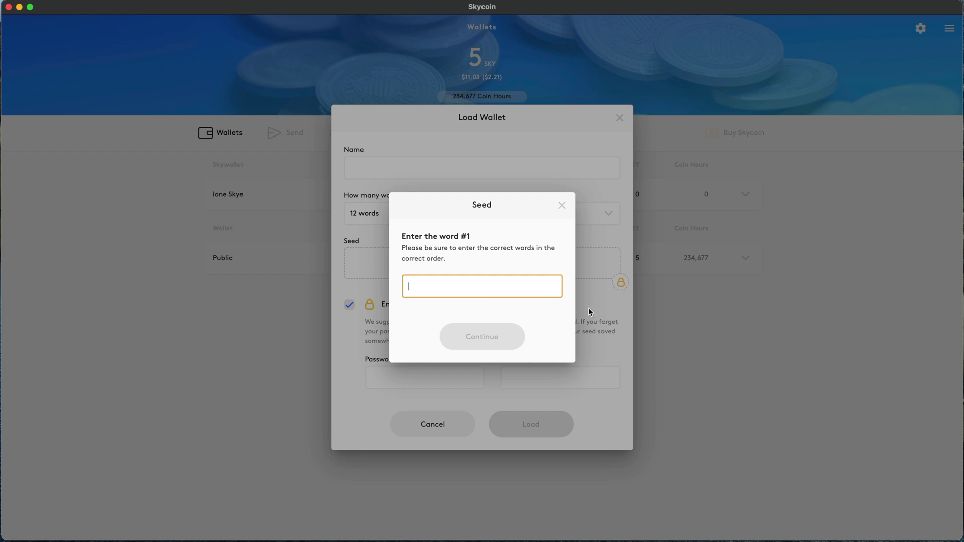
click(562, 207)
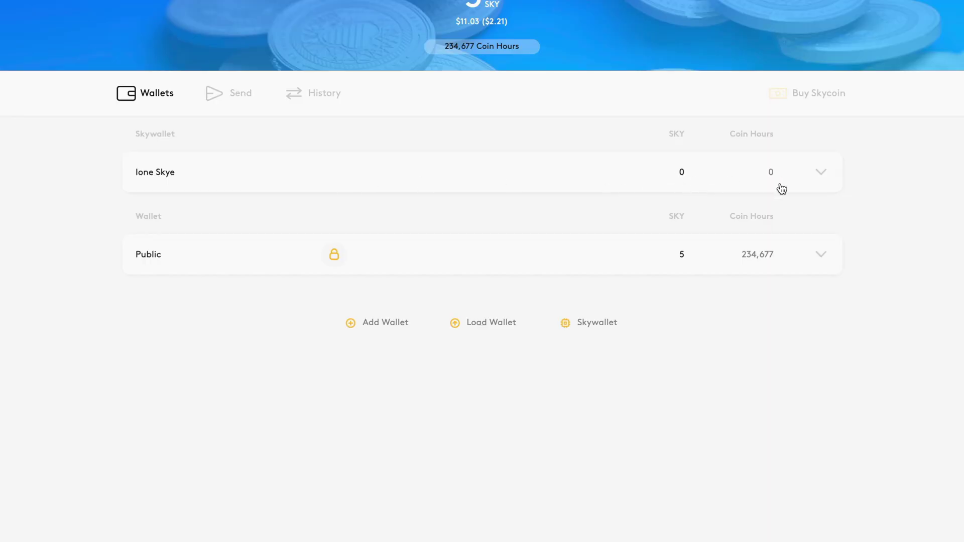
Step: Expand the Ione Skye wallet row to reveal its first address
click(811, 176)
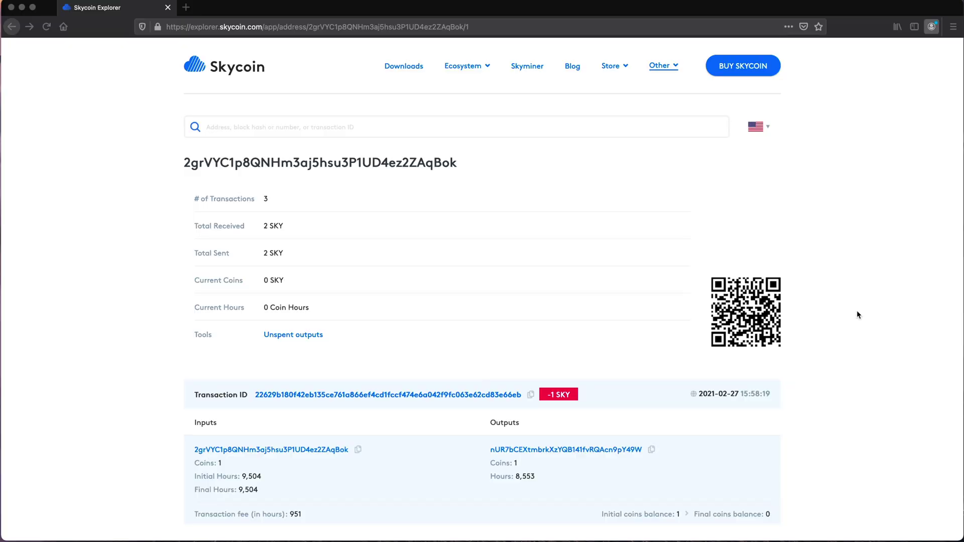
Step: Scroll through the address's three explorer transactions, then return to the wallet's Send page
scroll(856, 312, down, 5)
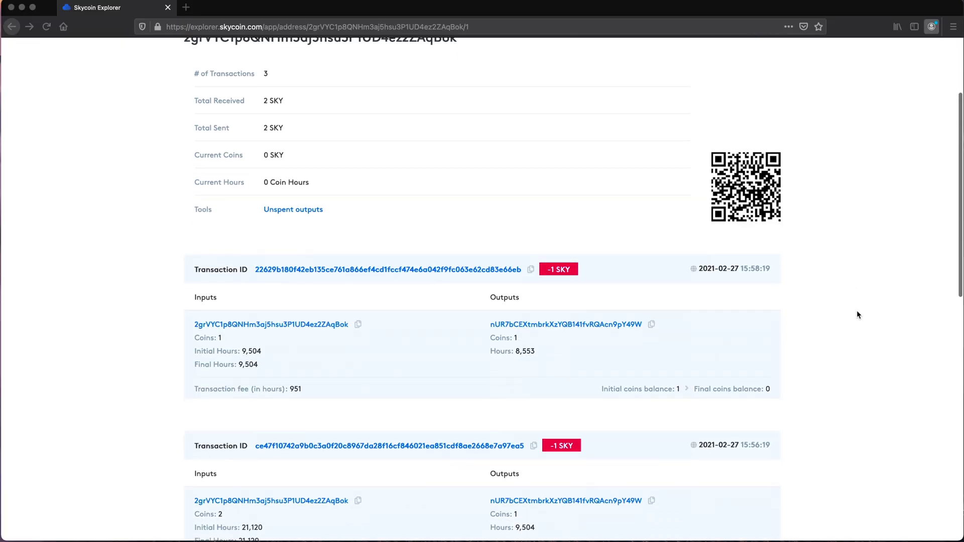
scroll(856, 315, down, 7)
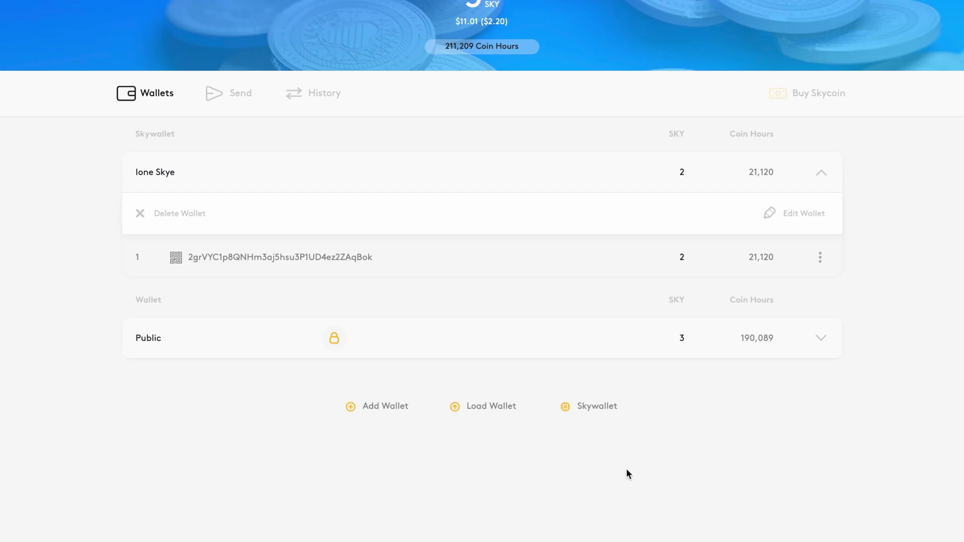
click(231, 102)
click(302, 190)
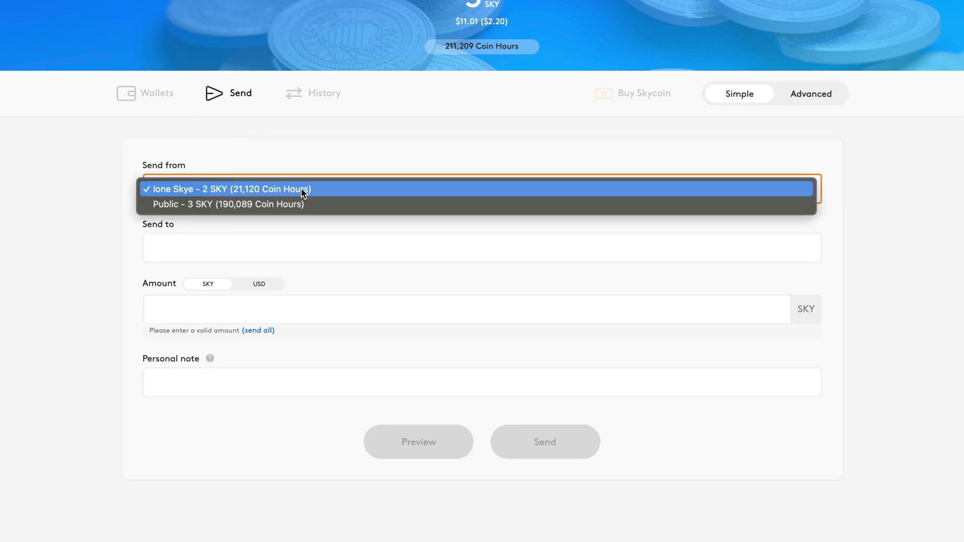
click(290, 191)
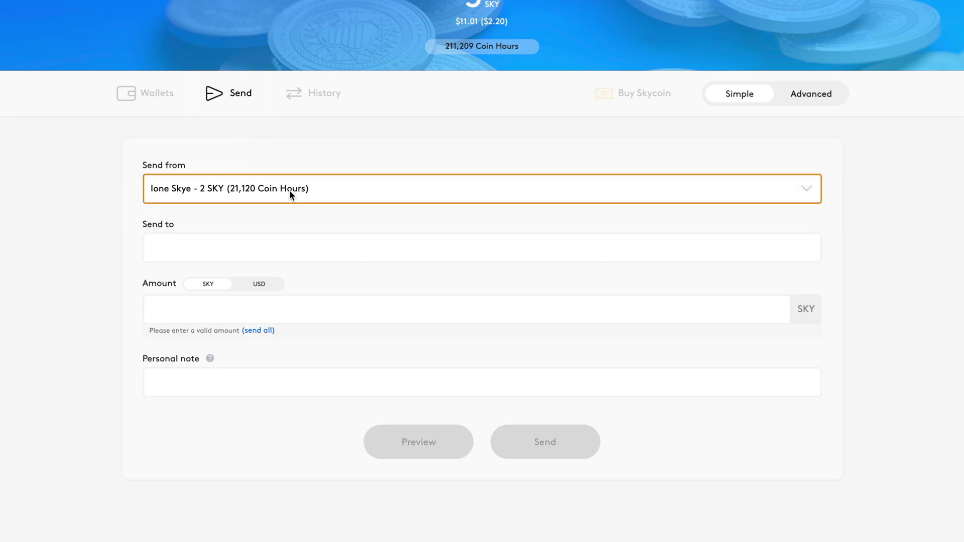
click(252, 251)
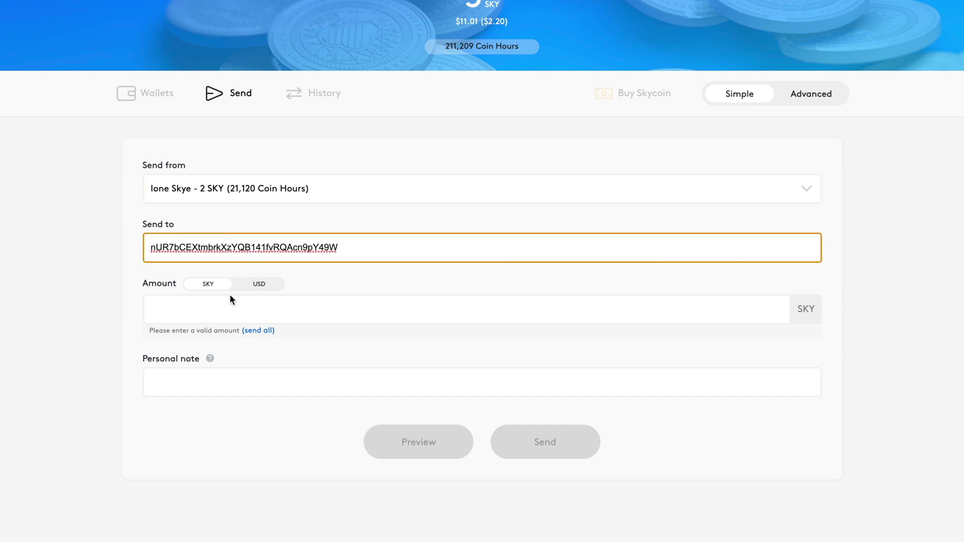
click(231, 308)
text(1)
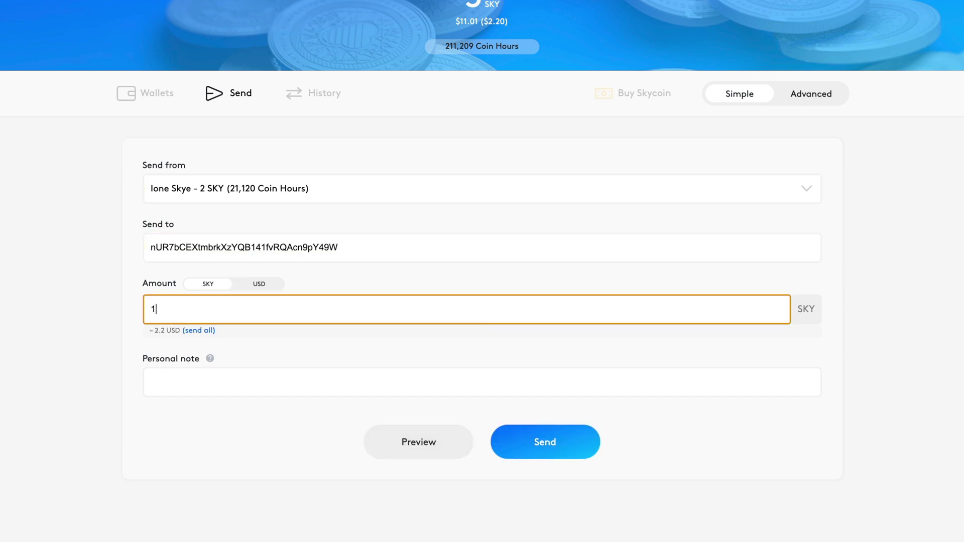
click(401, 382)
text(I love Skywallet!)
click(574, 447)
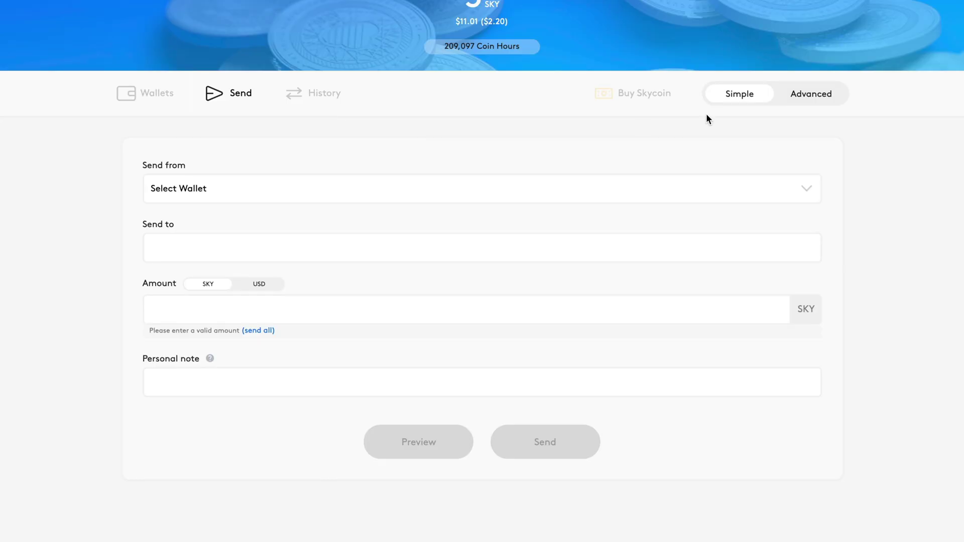
Step: In advanced send mode, select Ione Skye as source and inspect its addresses and unspent outputs
click(809, 95)
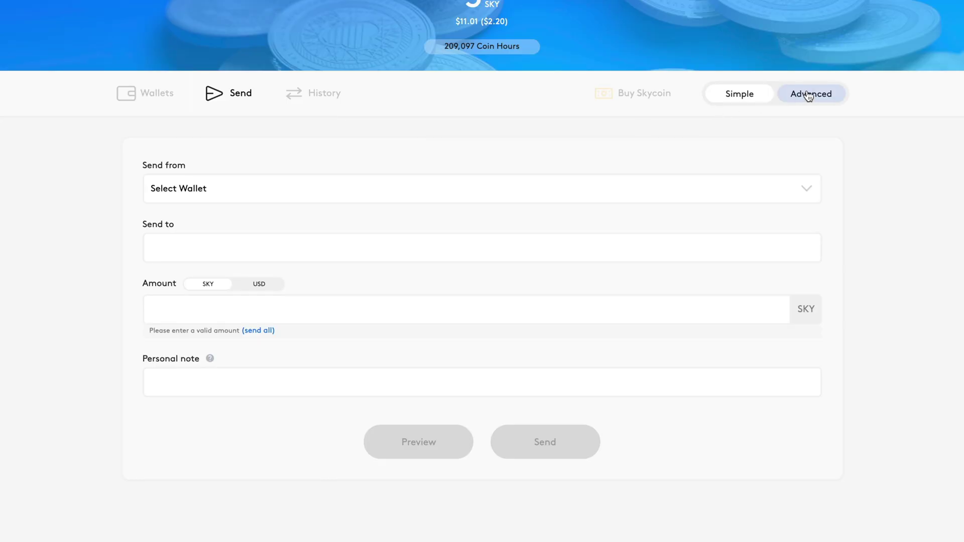
click(616, 180)
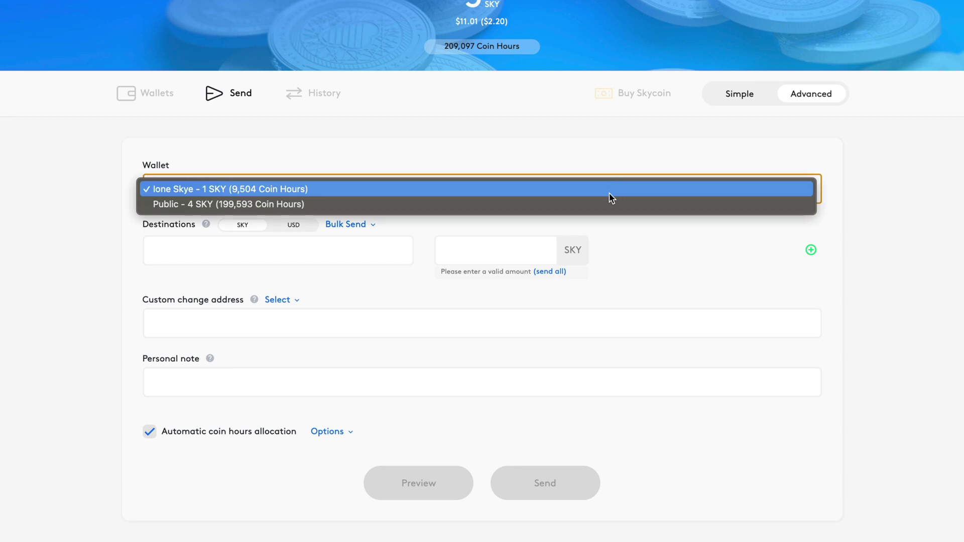
click(611, 190)
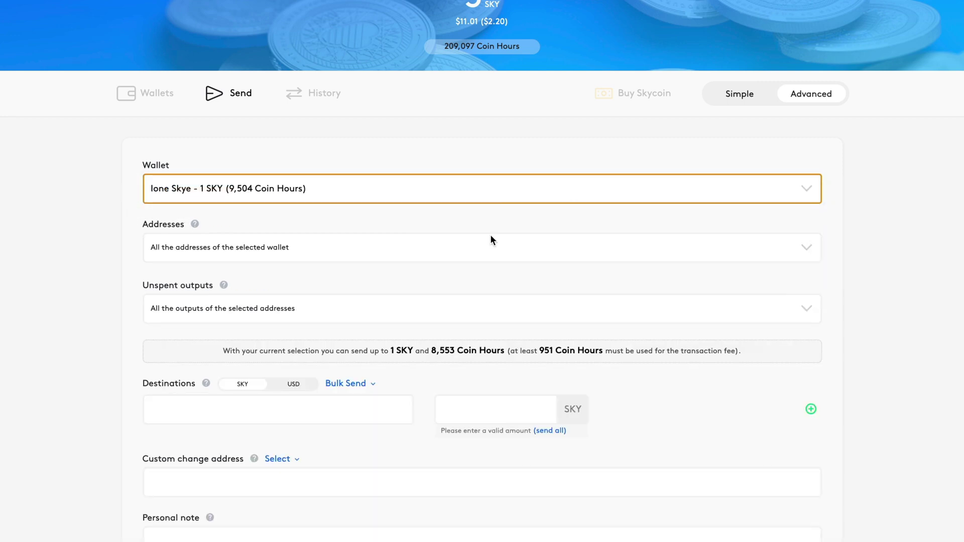
click(480, 259)
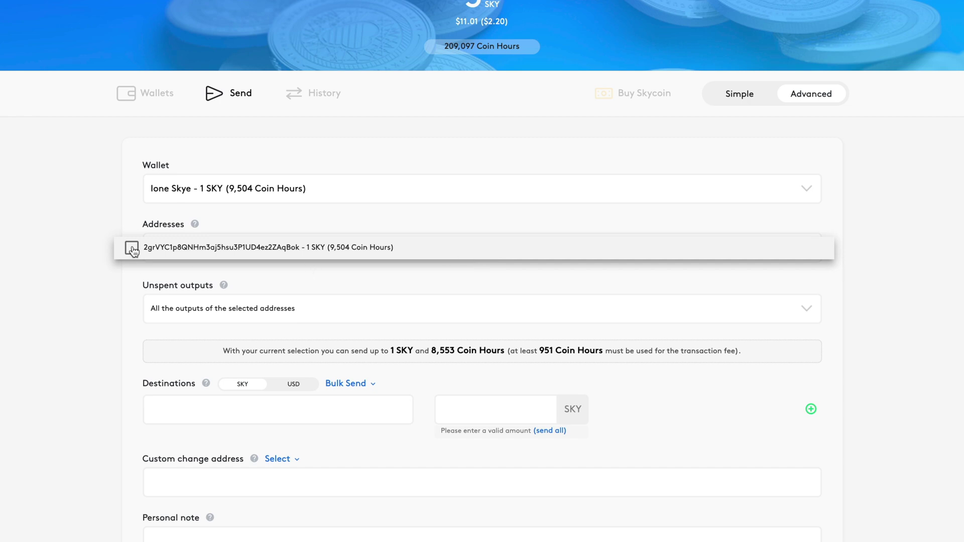
click(119, 279)
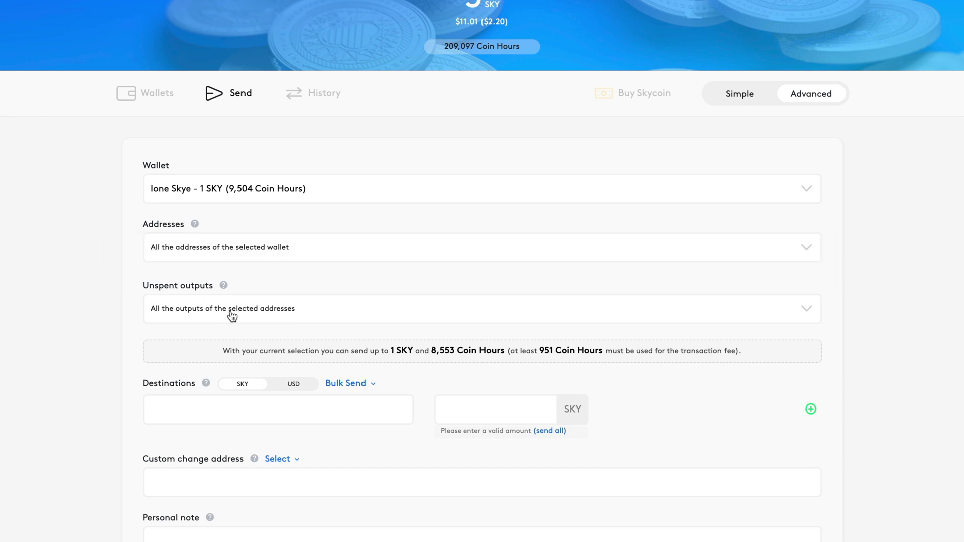
click(232, 315)
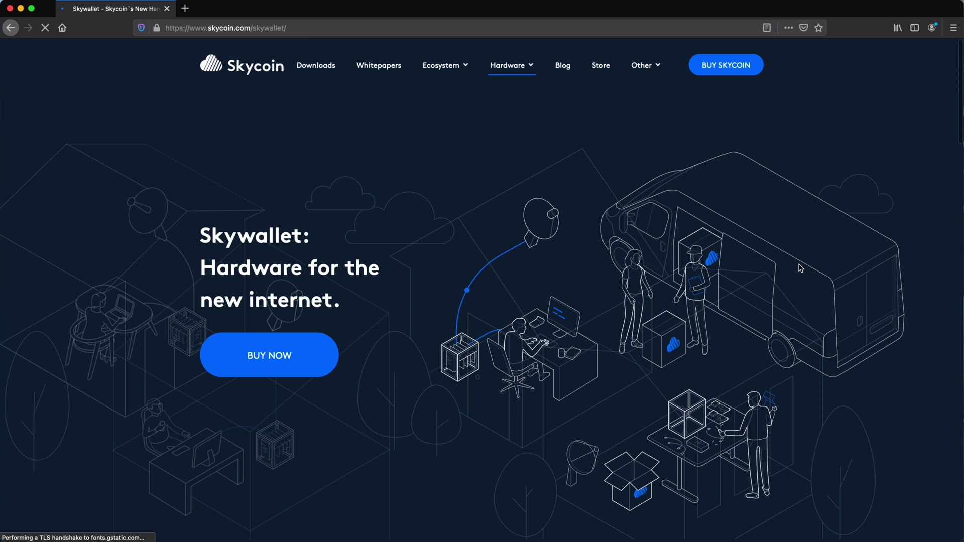
Step: Scroll the Skywallet page to Download and open the User Manual PDF in a new tab
scroll(801, 267, down, 3)
scroll(800, 268, down, 2)
scroll(801, 270, down, 4)
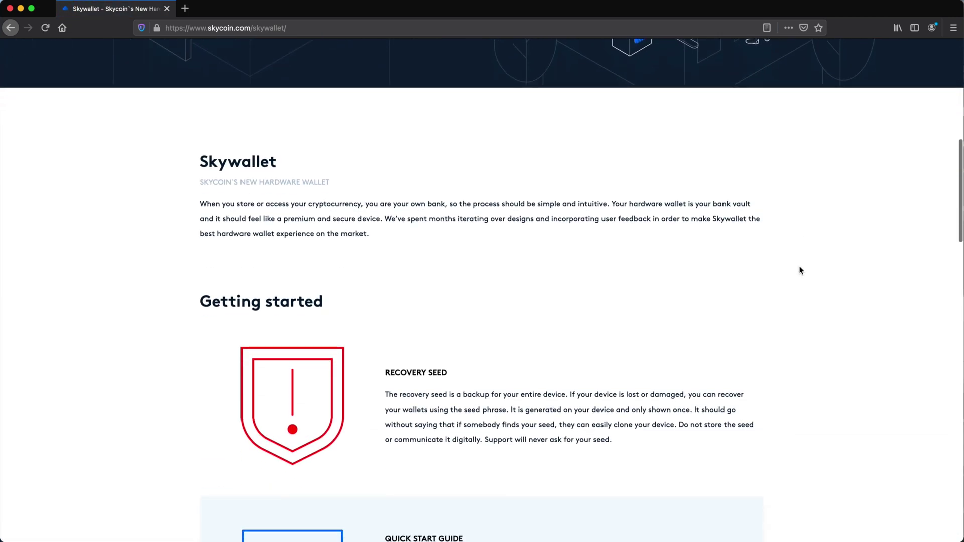
scroll(800, 270, down, 4)
scroll(800, 270, down, 3)
scroll(800, 270, down, 4)
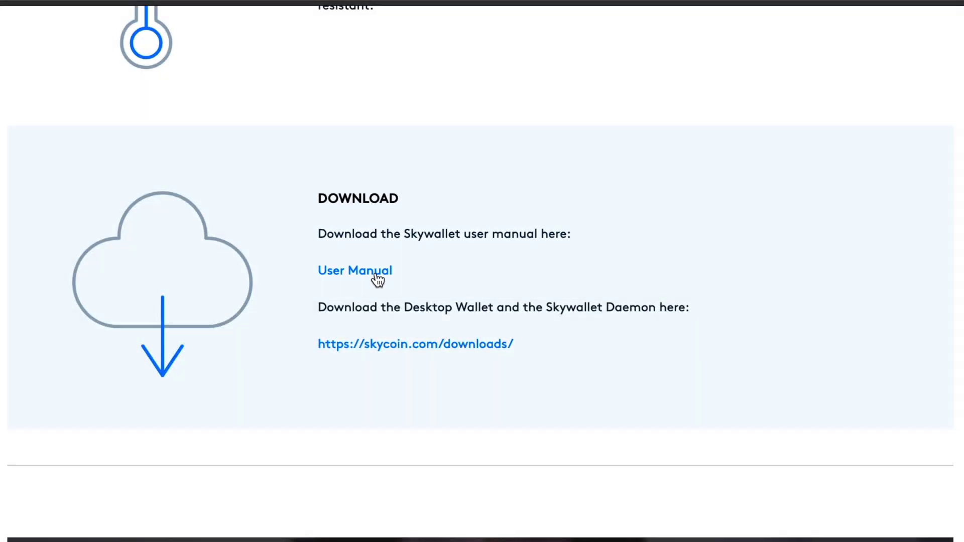
click(374, 271)
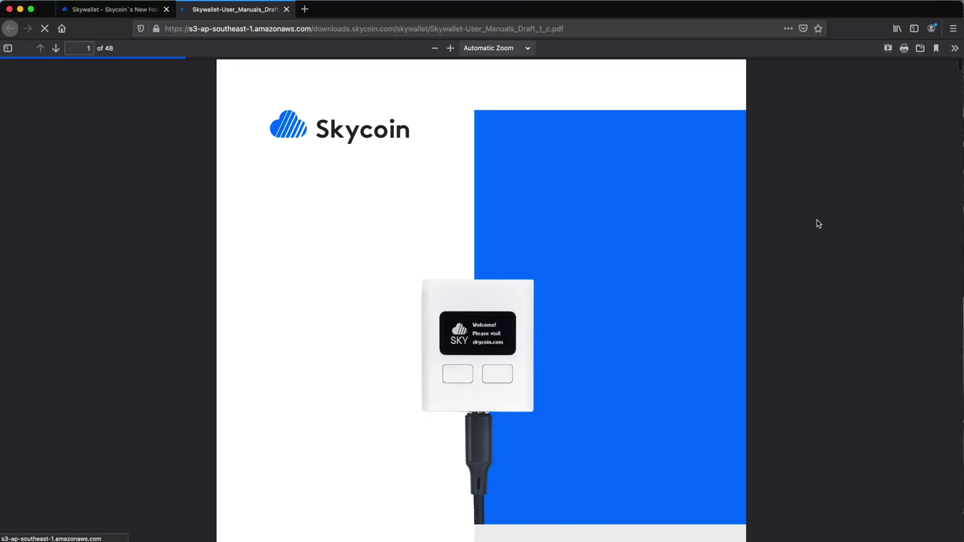
scroll(664, 248, down, 2)
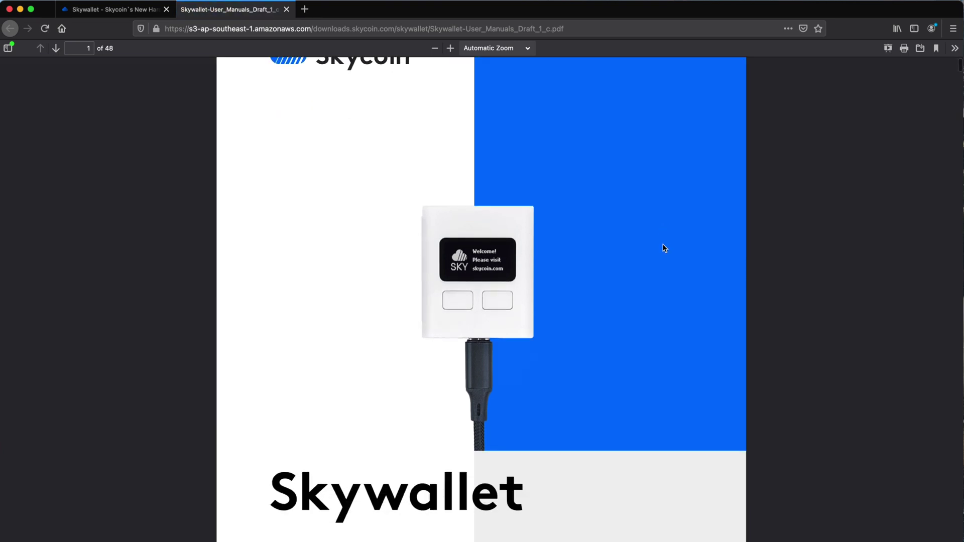